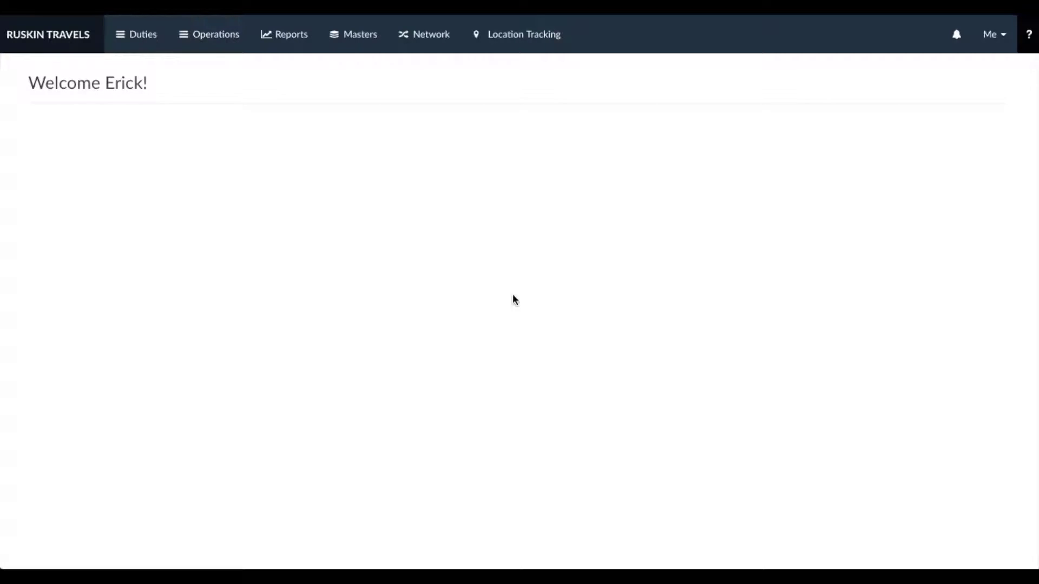
Open the Duty Types list from the Masters menu
{"action": "left_click", "coordinate": [346, 36]}
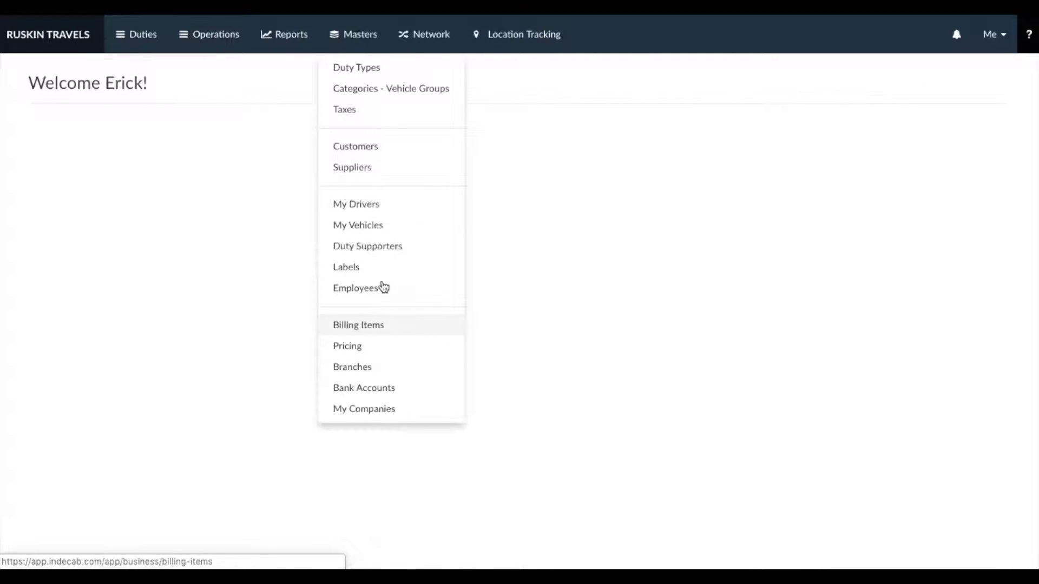
{"action": "left_click", "coordinate": [388, 70]}
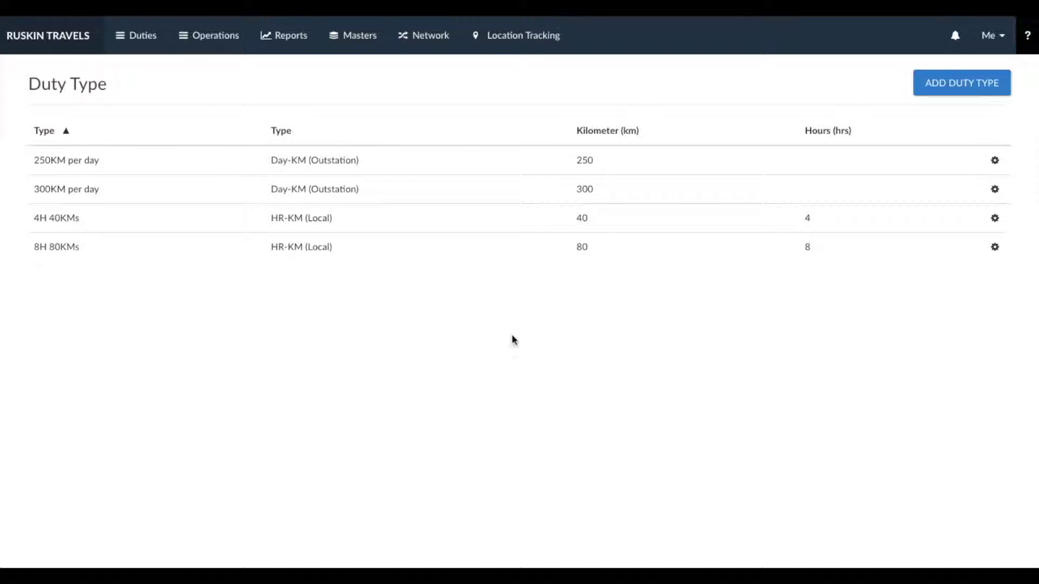
Add an HR-KM (Local) duty type 6H60KM with maximum 6 hours and 60 kilometres
{"action": "left_click", "coordinate": [947, 84]}
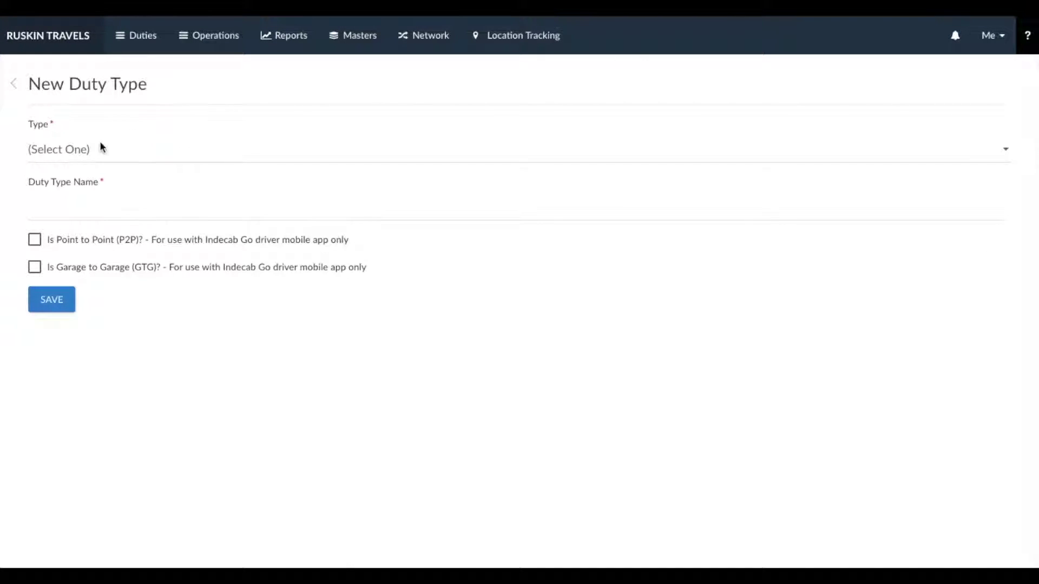
{"action": "left_click", "coordinate": [53, 151]}
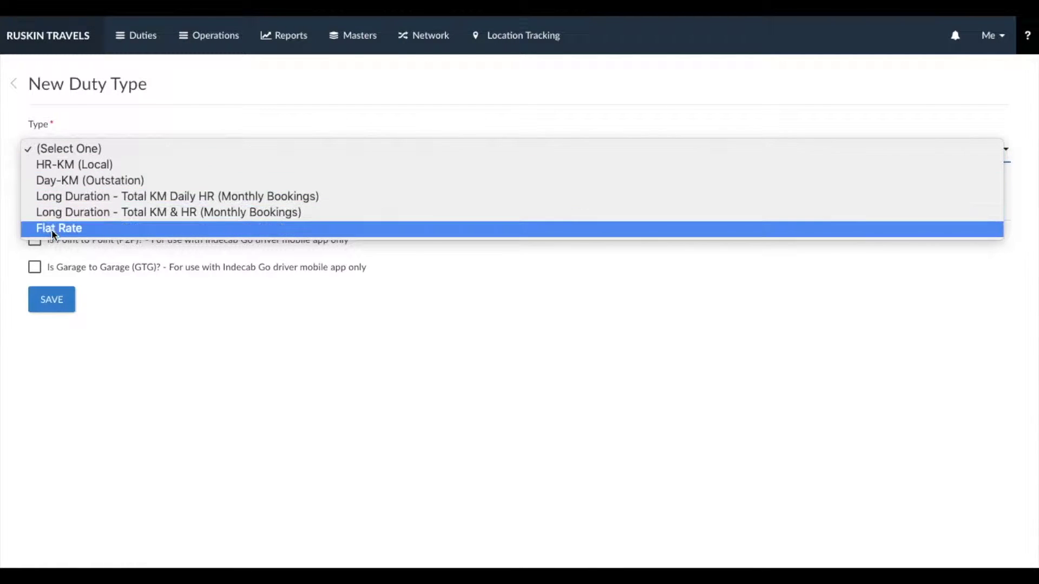
{"action": "left_click", "coordinate": [70, 168]}
{"action": "left_click", "coordinate": [76, 211]}
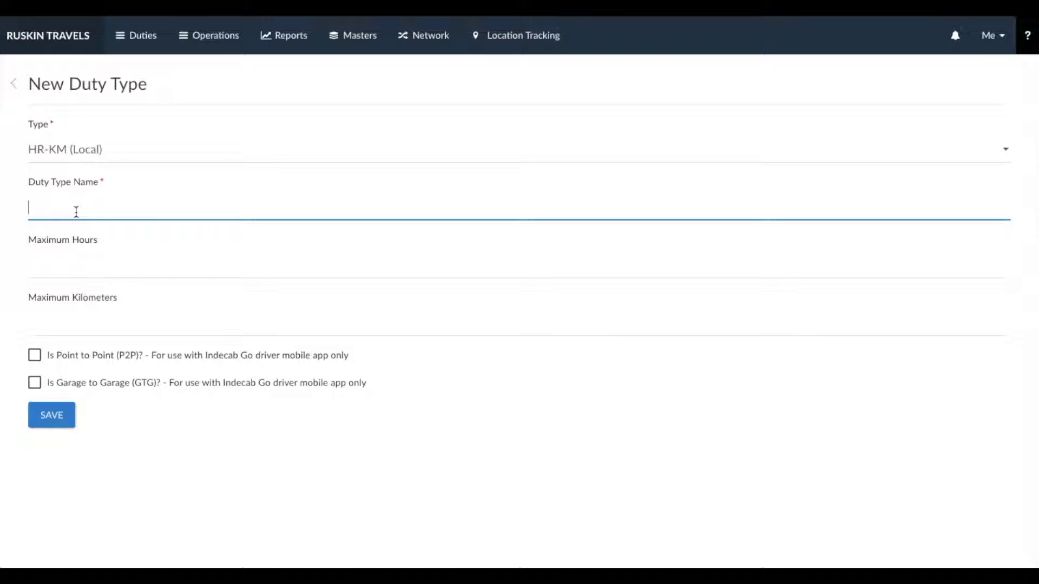
{"action": "type", "text": "6H60KM"}
{"action": "left_click", "coordinate": [41, 268]}
{"action": "type", "text": "6"}
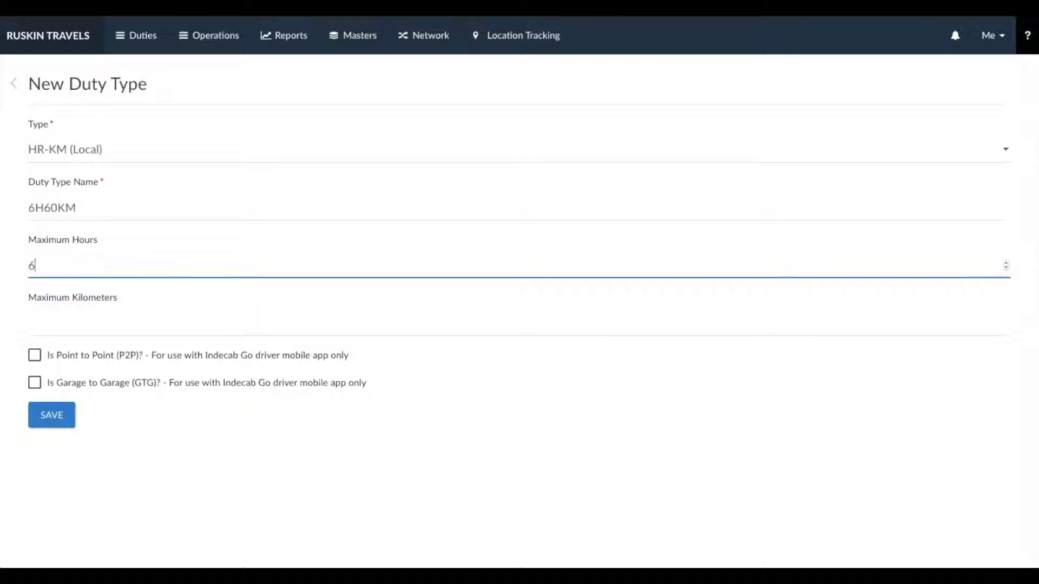
{"action": "left_click", "coordinate": [42, 329]}
{"action": "type", "text": "60"}
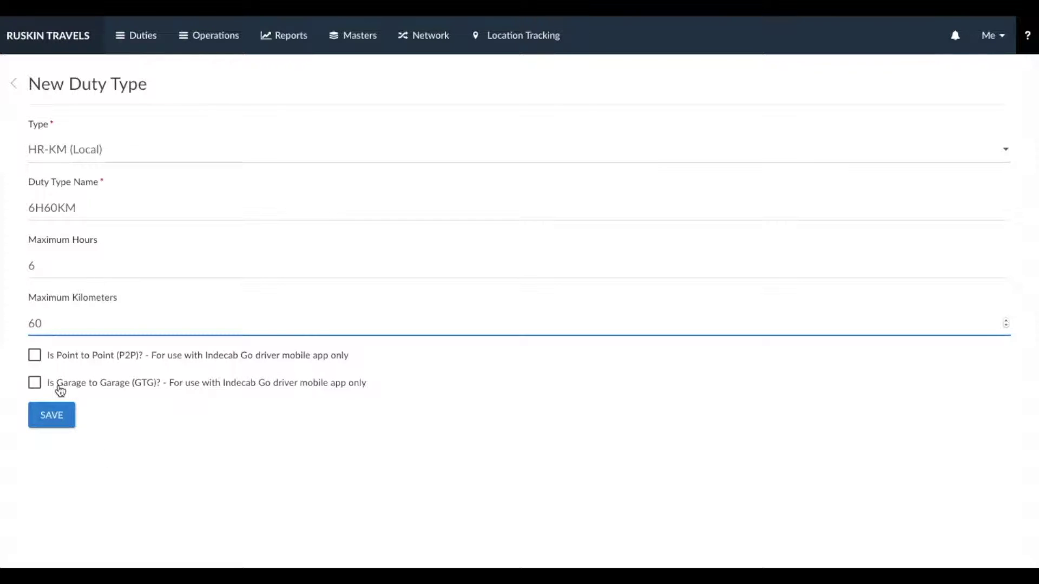
{"action": "left_click", "coordinate": [52, 417]}
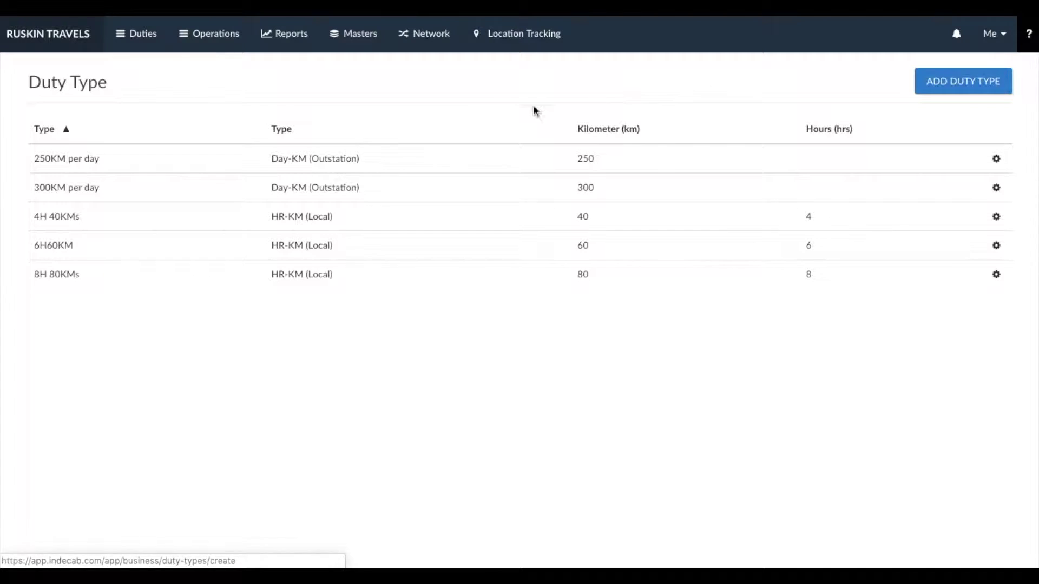
{"action": "left_click", "coordinate": [346, 34]}
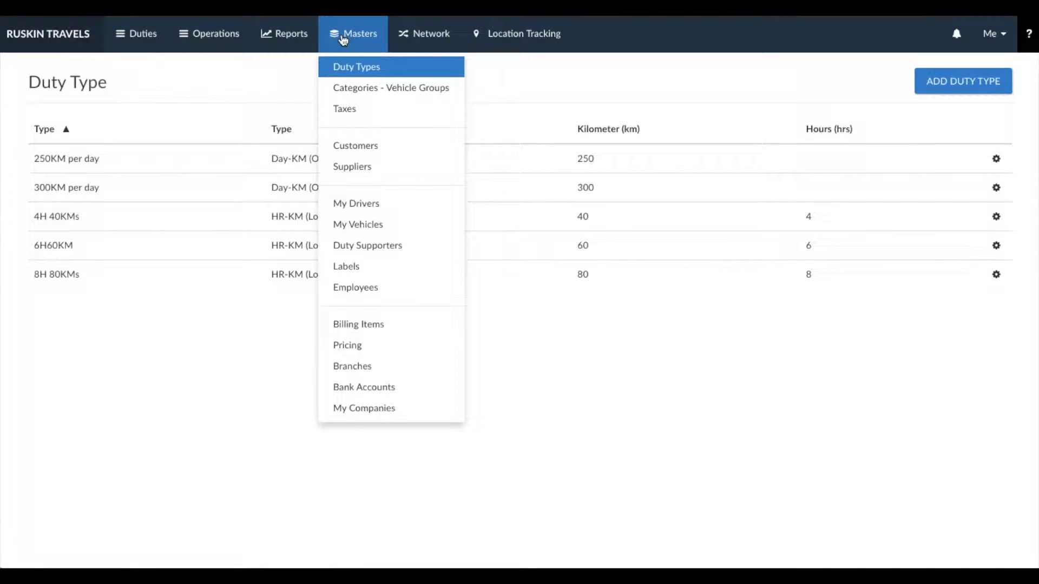
Create a vehicle group named 'Innova Crysta' under Categories - Vehicle Groups
{"action": "left_click", "coordinate": [392, 93]}
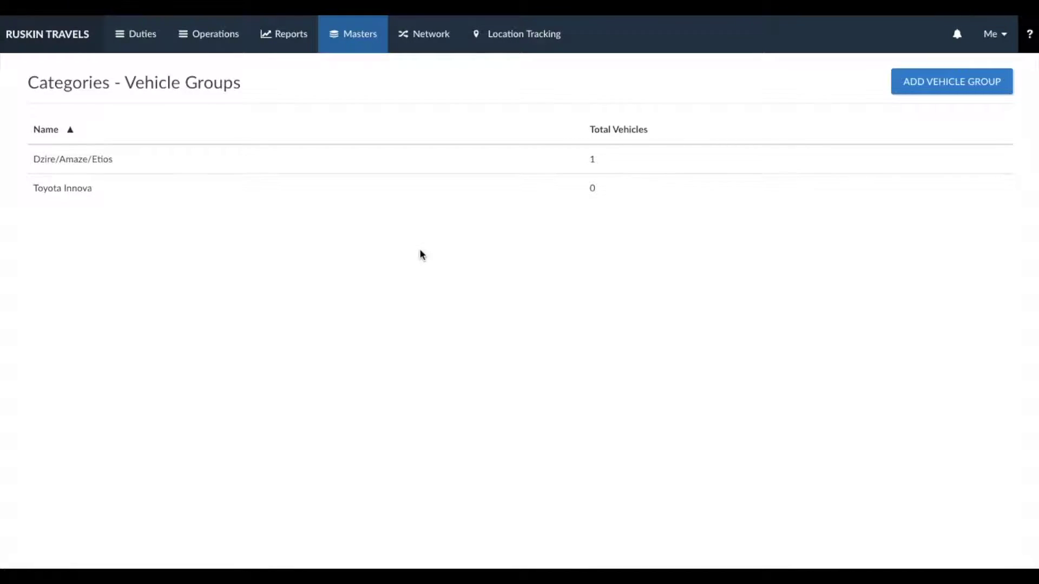
{"action": "left_click", "coordinate": [949, 90]}
{"action": "left_click", "coordinate": [110, 156]}
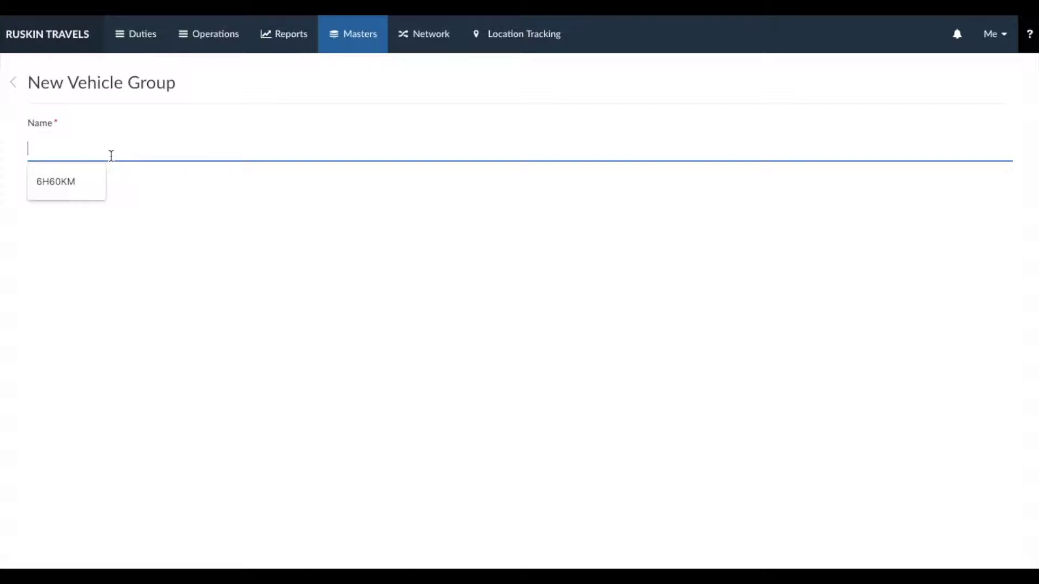
{"action": "type", "text": "In"}
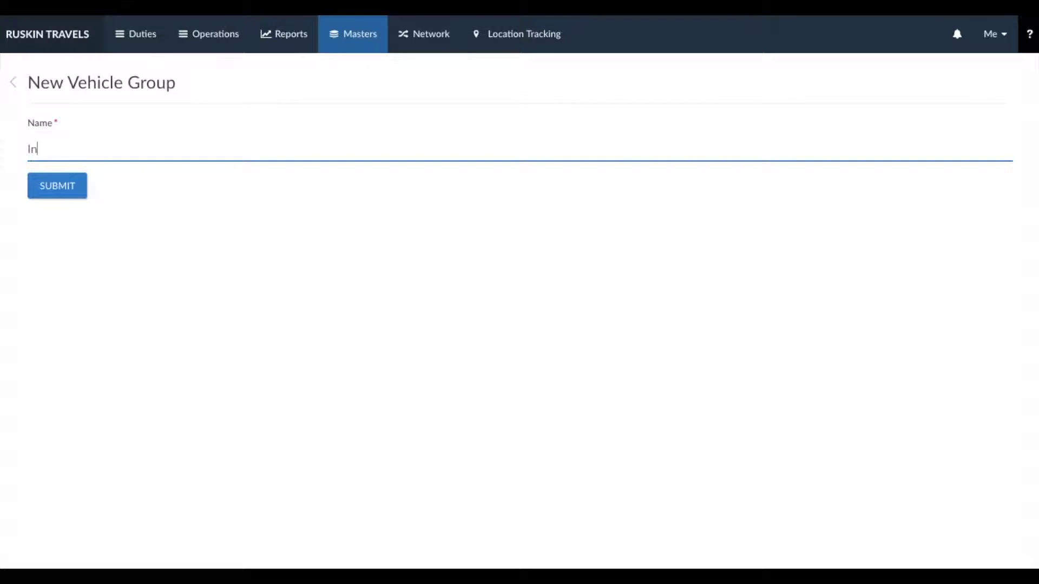
{"action": "type", "text": "nova Crysta"}
{"action": "left_click", "coordinate": [51, 196]}
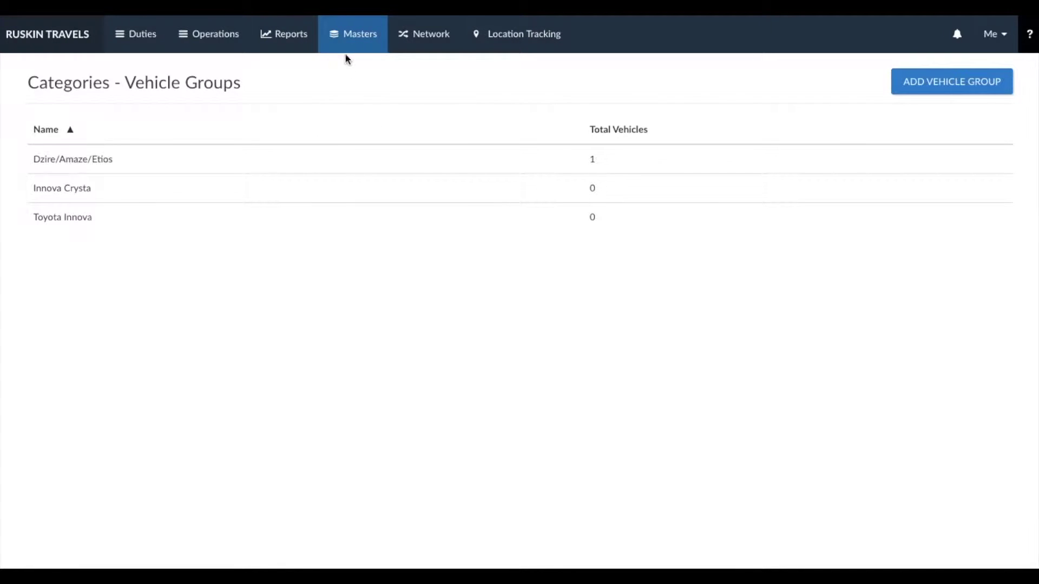
{"action": "left_click", "coordinate": [350, 39]}
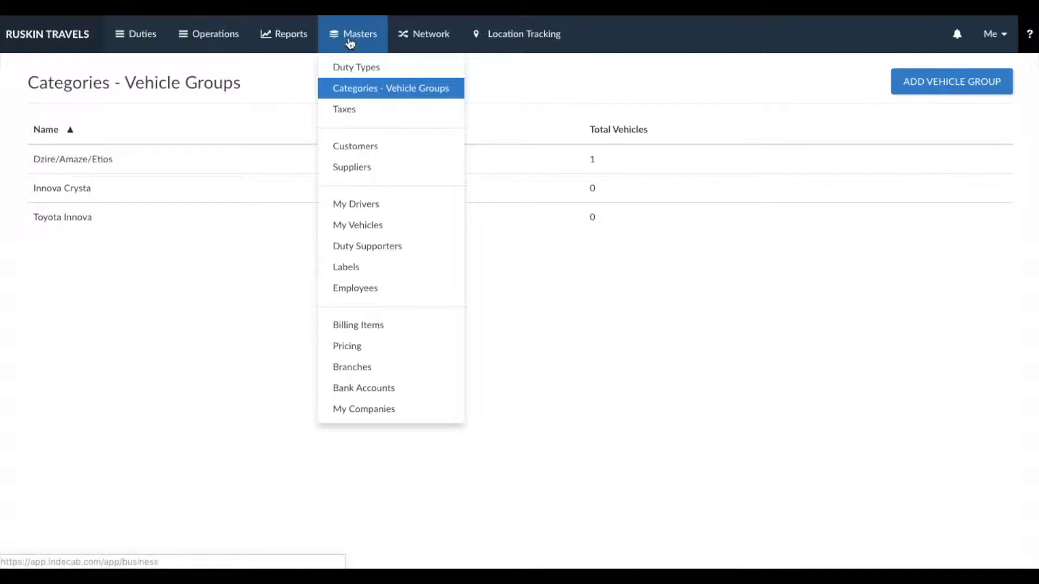
Review the Taxes list, then switch to the Customers list
{"action": "left_click", "coordinate": [355, 113]}
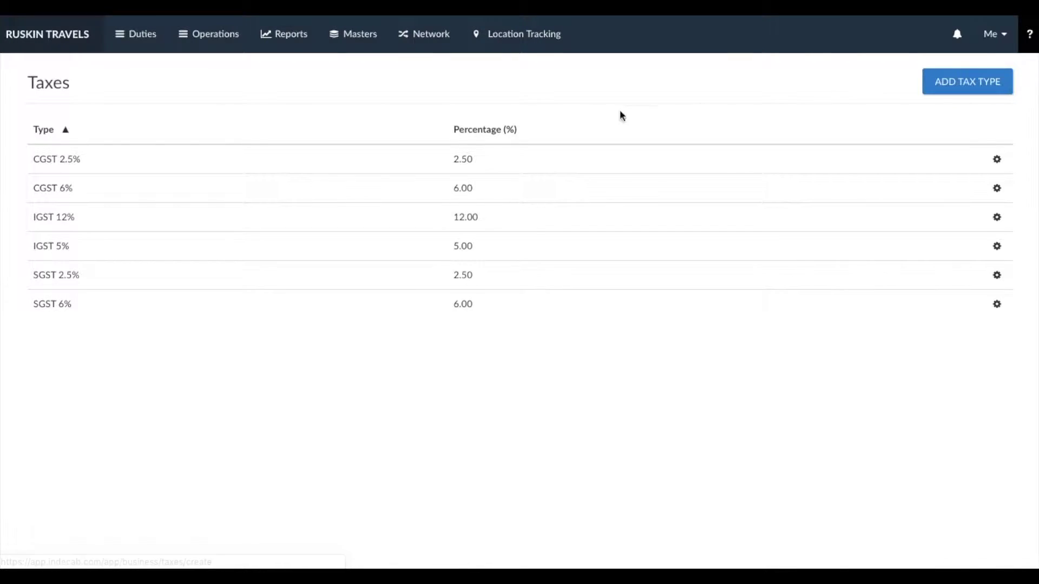
{"action": "left_click", "coordinate": [353, 33]}
{"action": "left_click", "coordinate": [366, 147]}
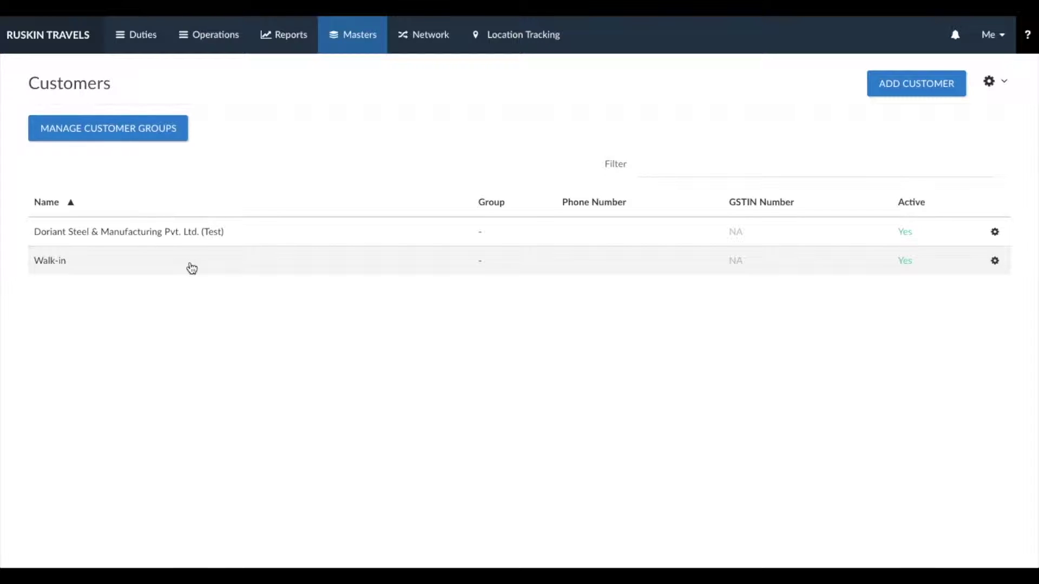
Start a new customer named 'Quality Electric' with a TDS percentage of 2
{"action": "left_click", "coordinate": [874, 89]}
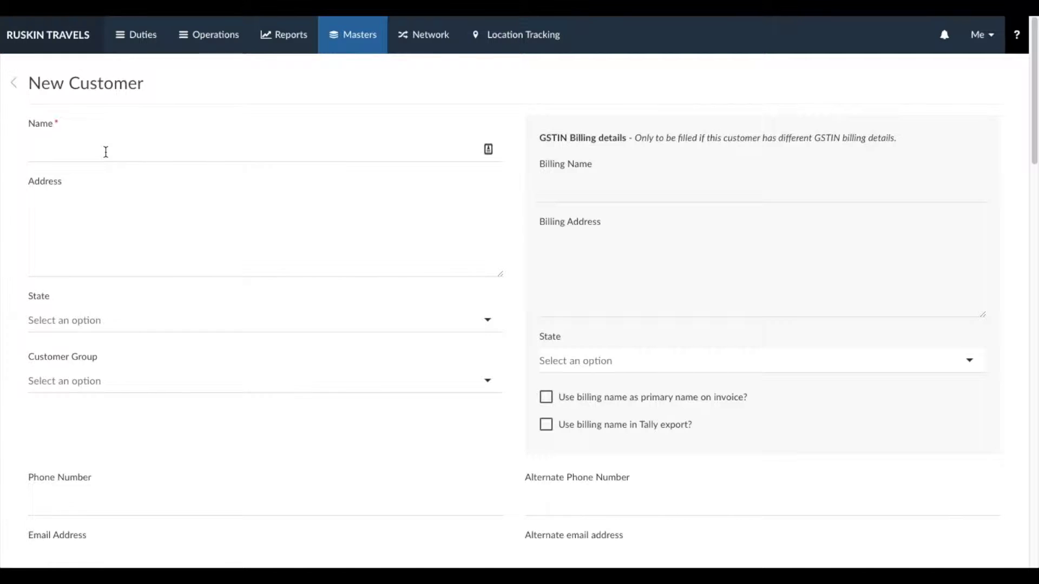
{"action": "left_click", "coordinate": [106, 152]}
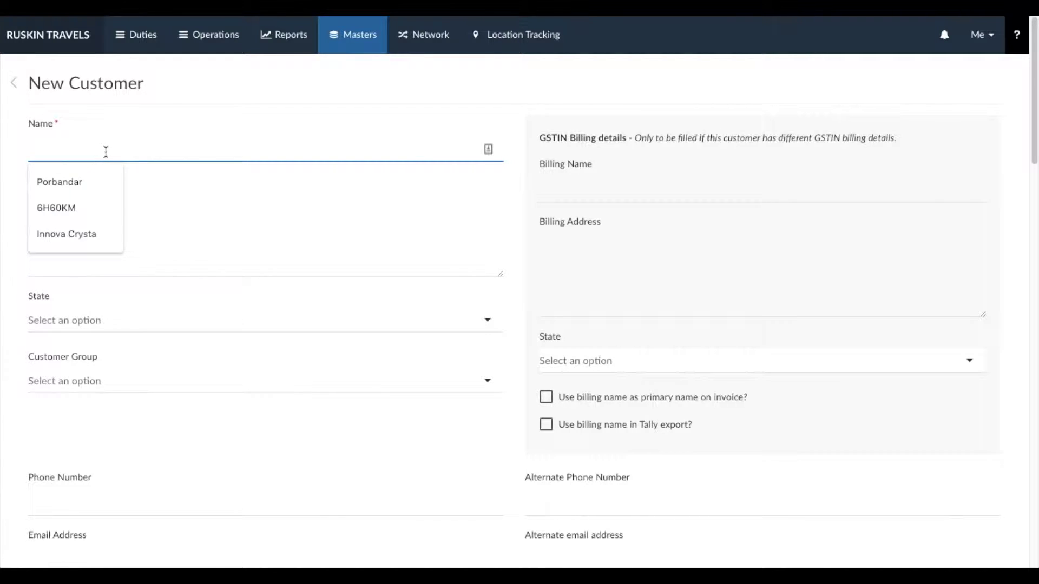
{"action": "type", "text": "Quality Electric"}
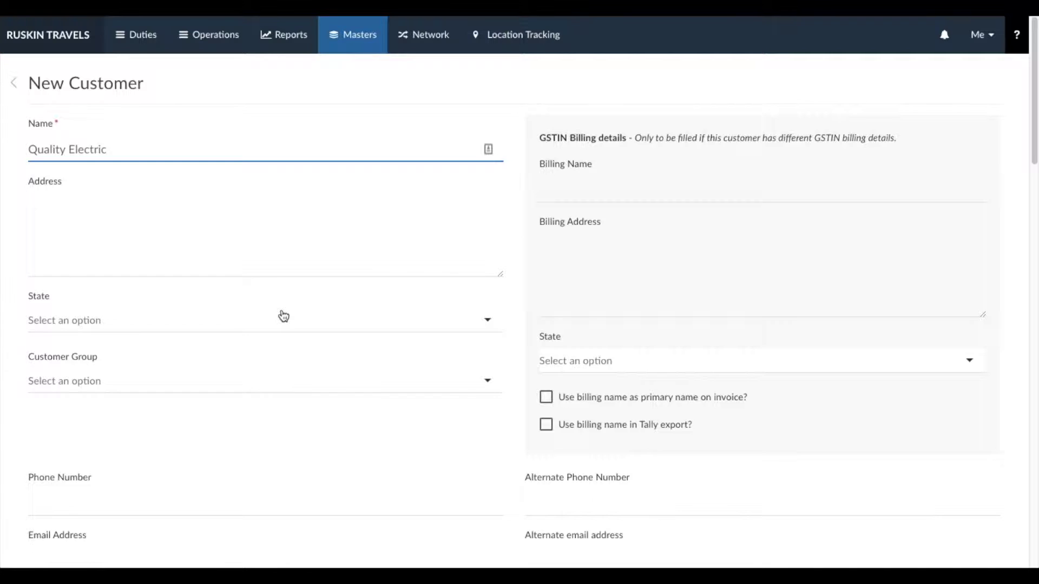
{"action": "scroll", "coordinate": [282, 315], "scroll_direction": "down", "scroll_amount": 1}
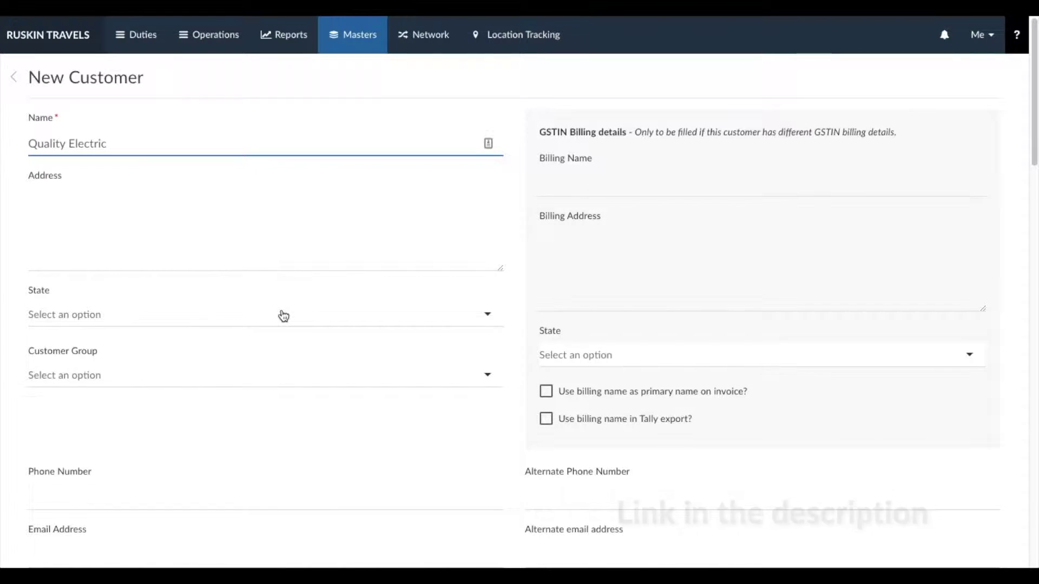
{"action": "scroll", "coordinate": [283, 316], "scroll_direction": "down", "scroll_amount": 1}
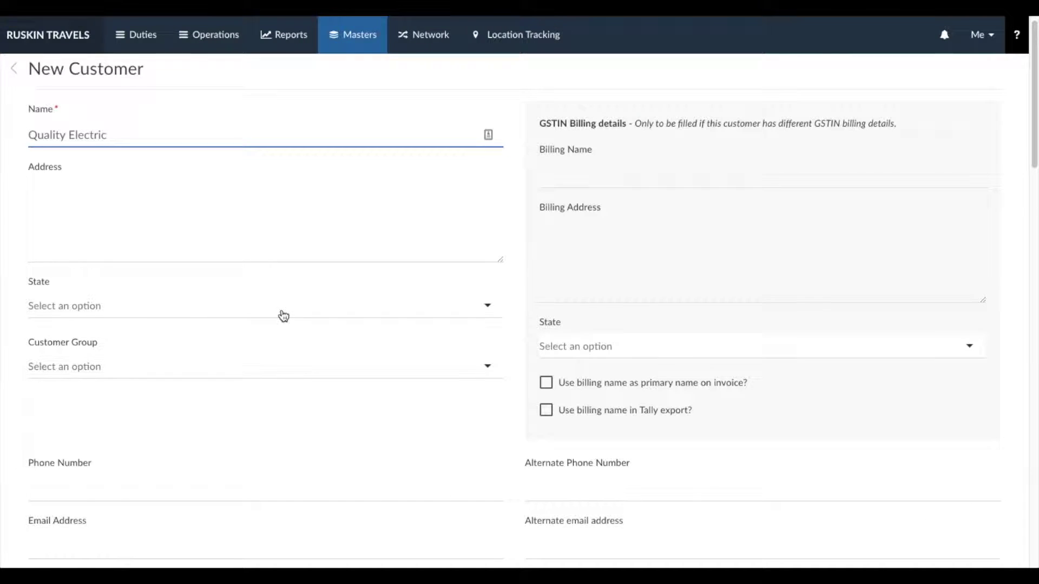
{"action": "scroll", "coordinate": [283, 316], "scroll_direction": "down", "scroll_amount": 3}
{"action": "scroll", "coordinate": [283, 316], "scroll_direction": "down", "scroll_amount": 5}
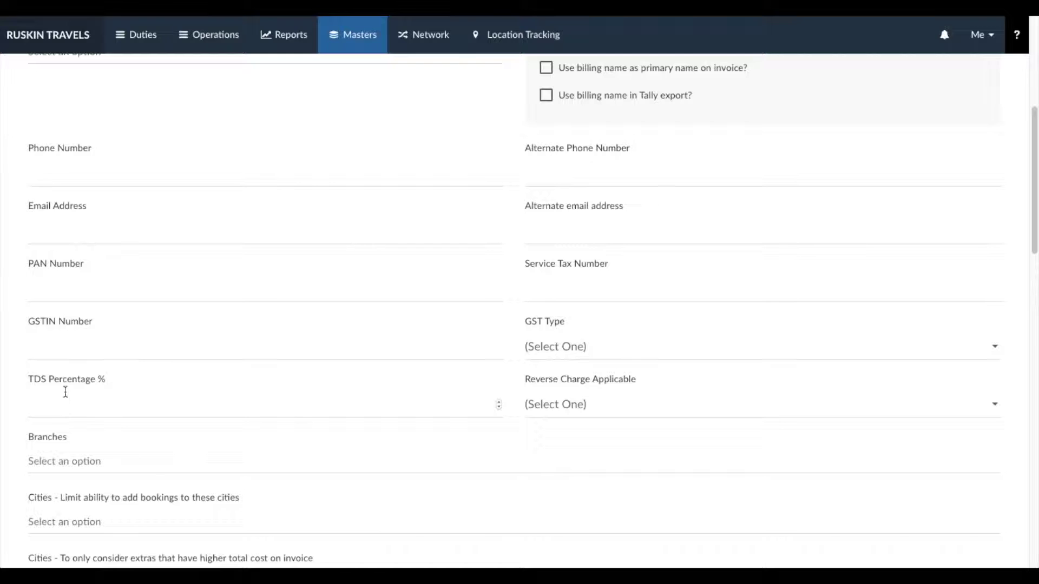
{"action": "left_click", "coordinate": [55, 403]}
{"action": "type", "text": "2"}
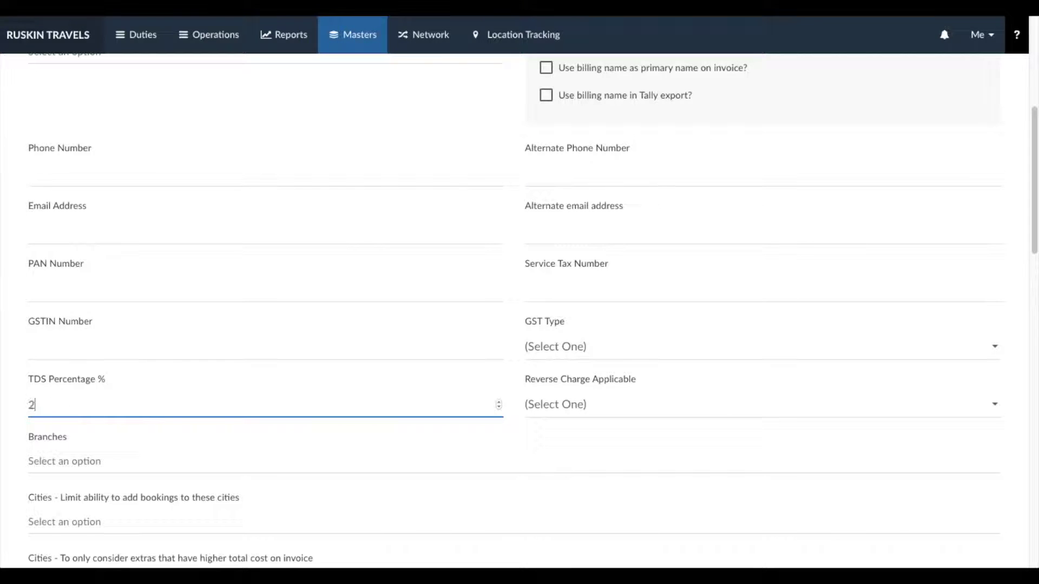
{"action": "left_click", "coordinate": [223, 35]}
Set driver allowance early time 06:00 and late time 22:00, then save the customer
{"action": "scroll", "coordinate": [561, 398], "scroll_direction": "down", "scroll_amount": 7}
{"action": "scroll", "coordinate": [561, 398], "scroll_direction": "down", "scroll_amount": 2}
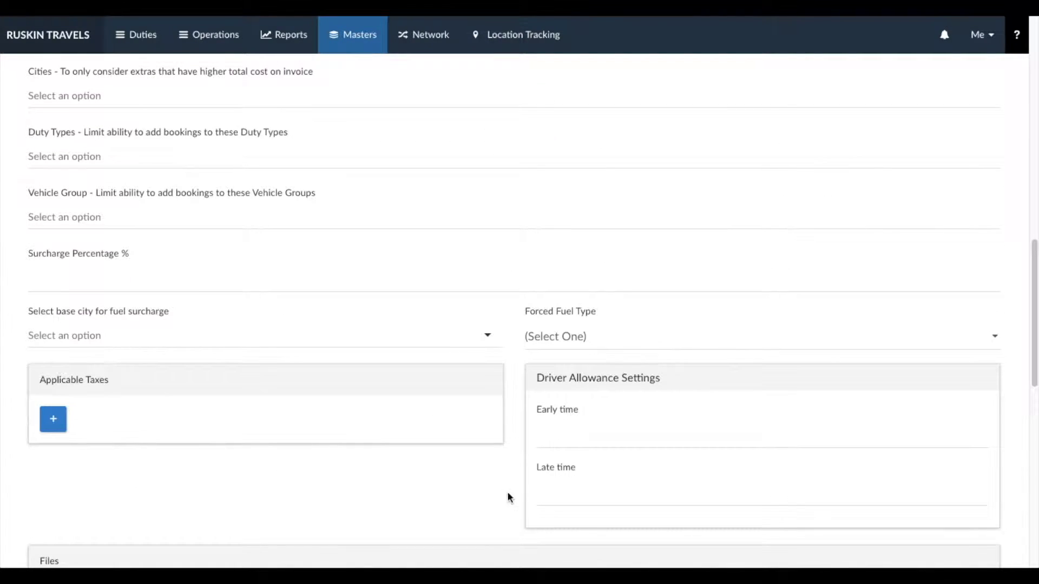
{"action": "scroll", "coordinate": [619, 459], "scroll_direction": "down", "scroll_amount": 1}
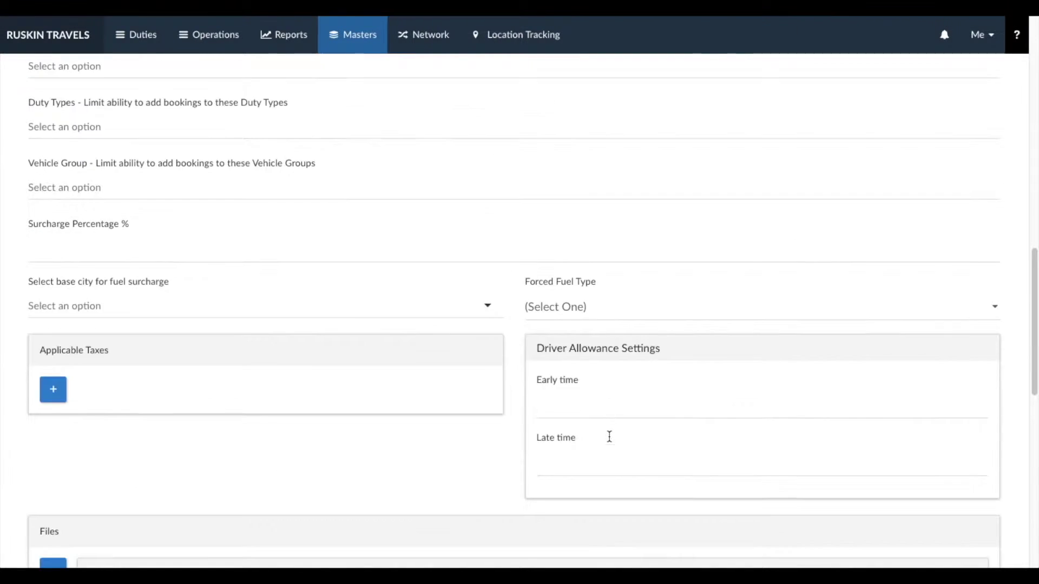
{"action": "left_click", "coordinate": [599, 398]}
{"action": "type", "text": "0600"}
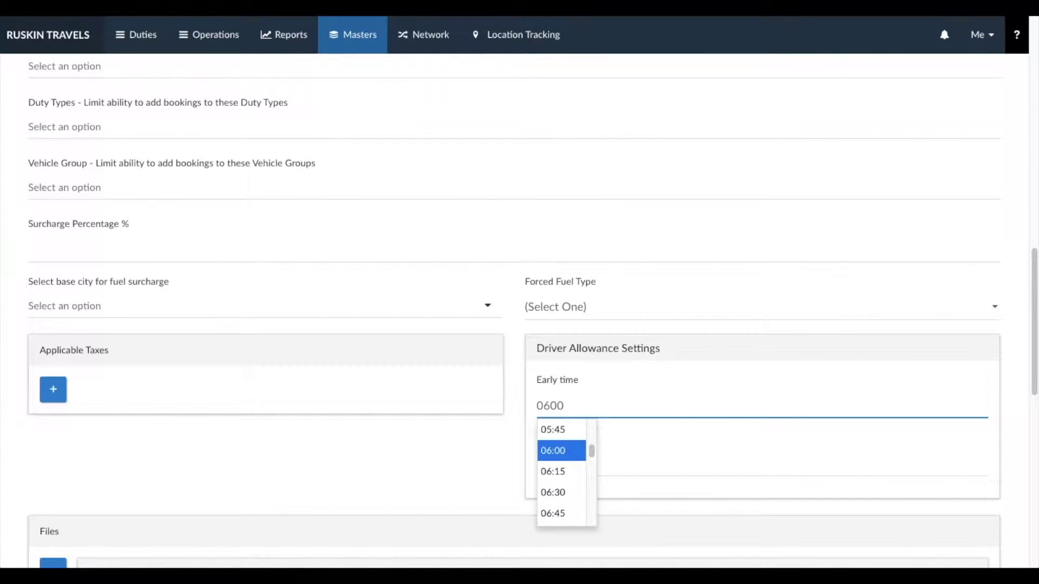
{"action": "left_click", "coordinate": [649, 464]}
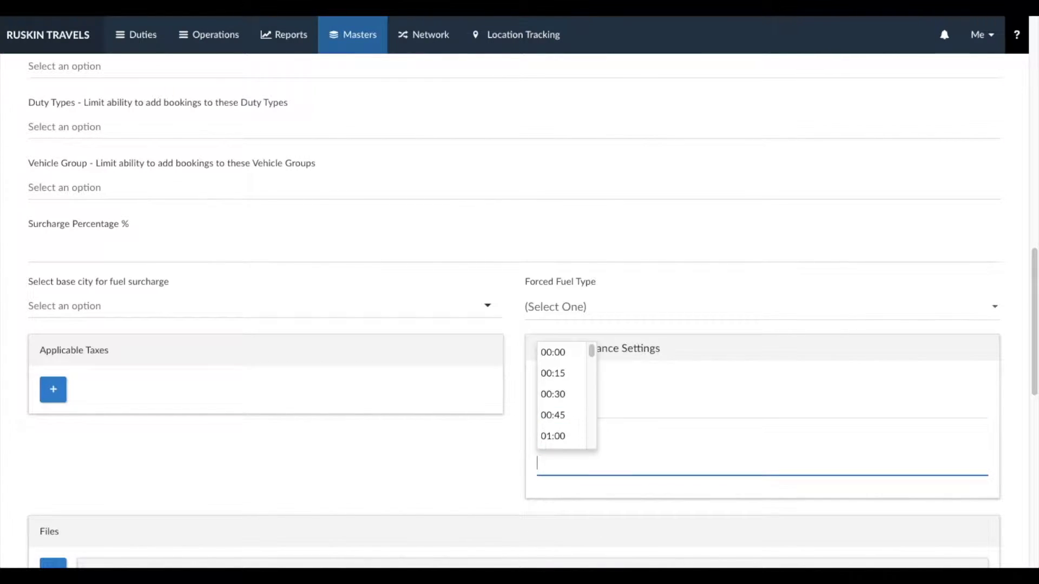
{"action": "type", "text": "2200"}
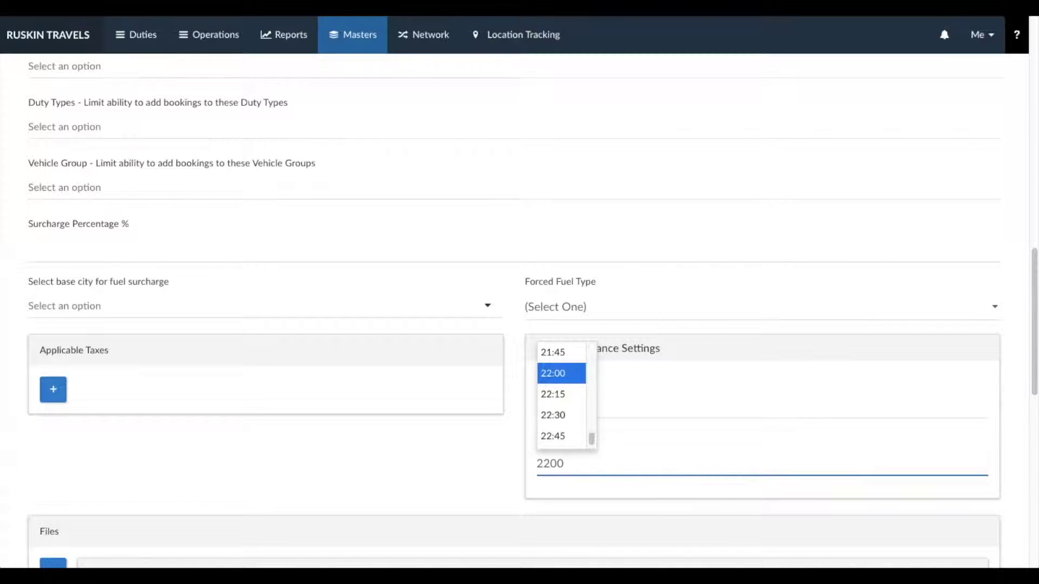
{"action": "left_click", "coordinate": [511, 421]}
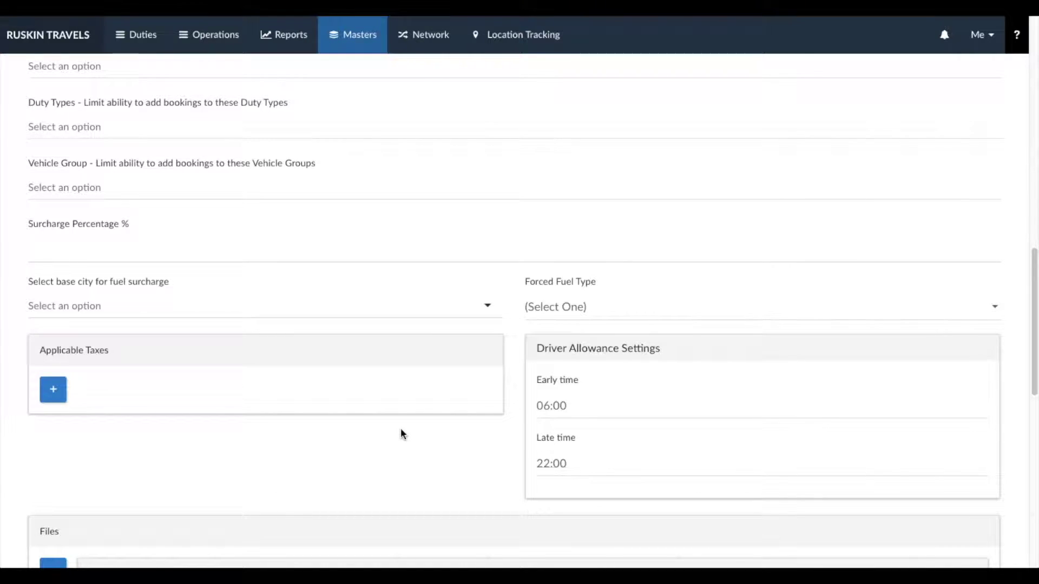
{"action": "scroll", "coordinate": [401, 433], "scroll_direction": "down", "scroll_amount": 10}
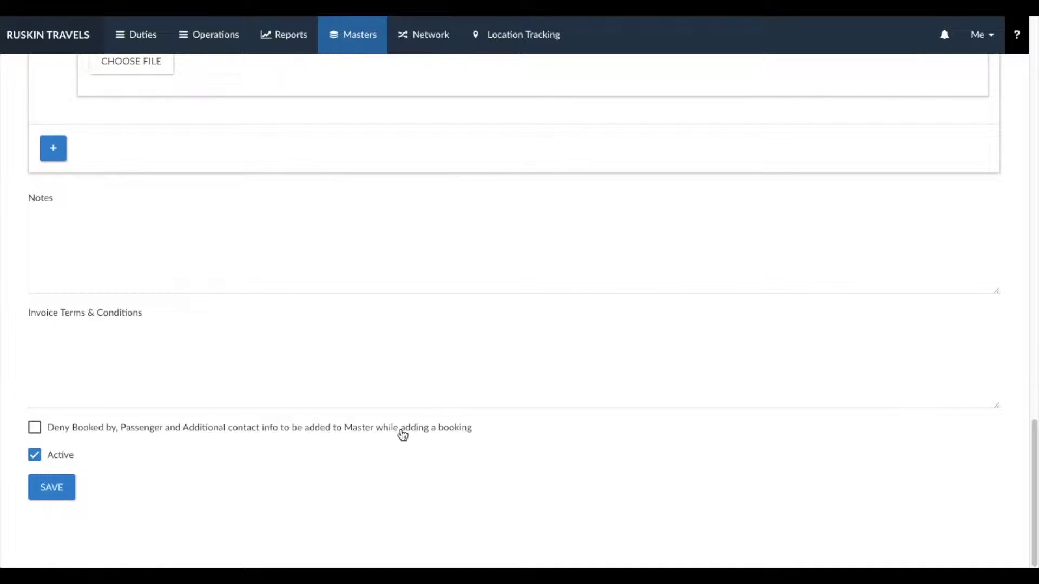
{"action": "left_click", "coordinate": [33, 489]}
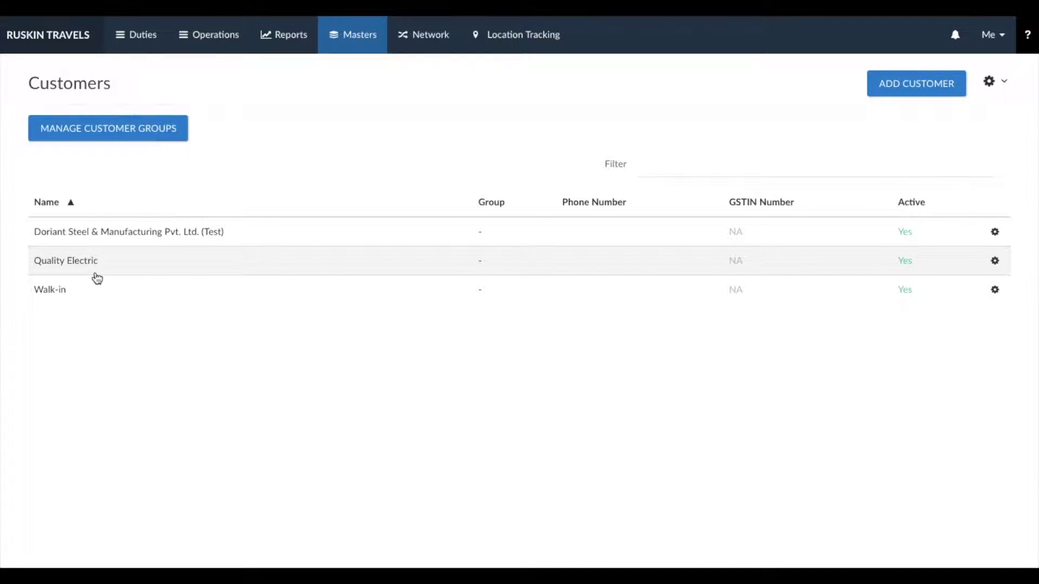
Add contract dates 01/01/2019 to 31/12/2019 to the Quality Electric customer
{"action": "left_click", "coordinate": [66, 264]}
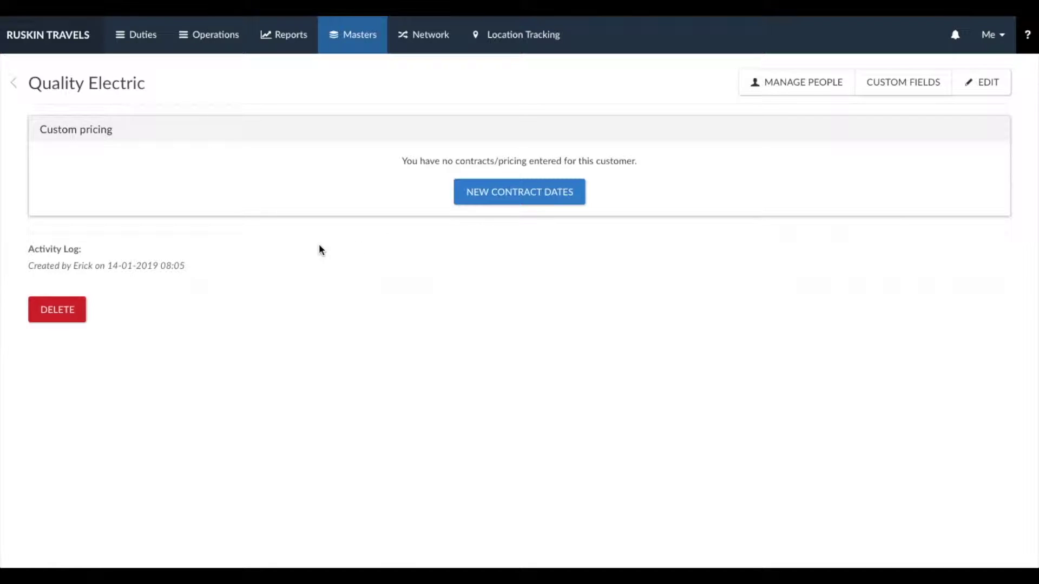
{"action": "left_click", "coordinate": [532, 195]}
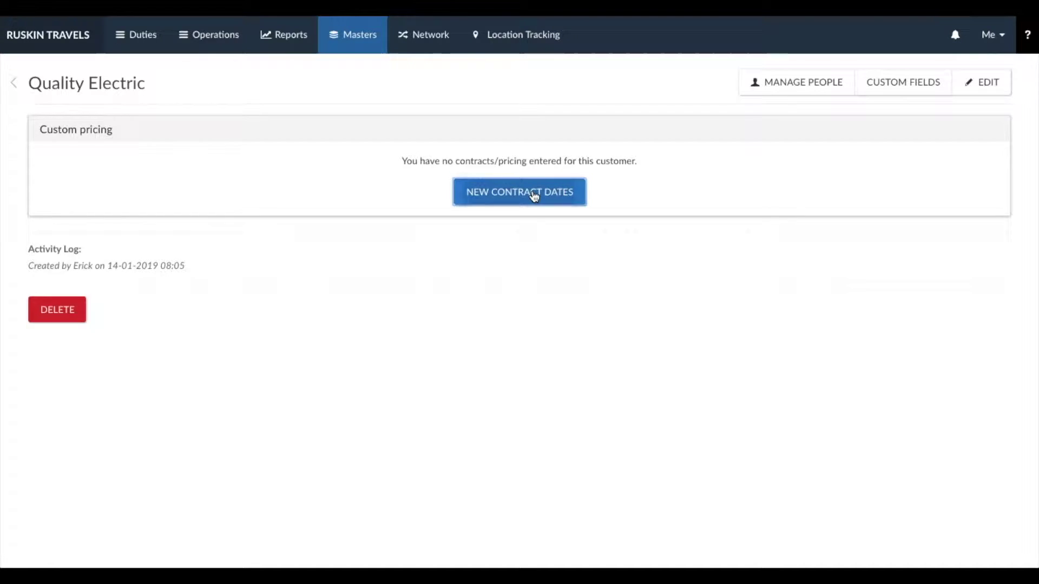
{"action": "left_click", "coordinate": [415, 103]}
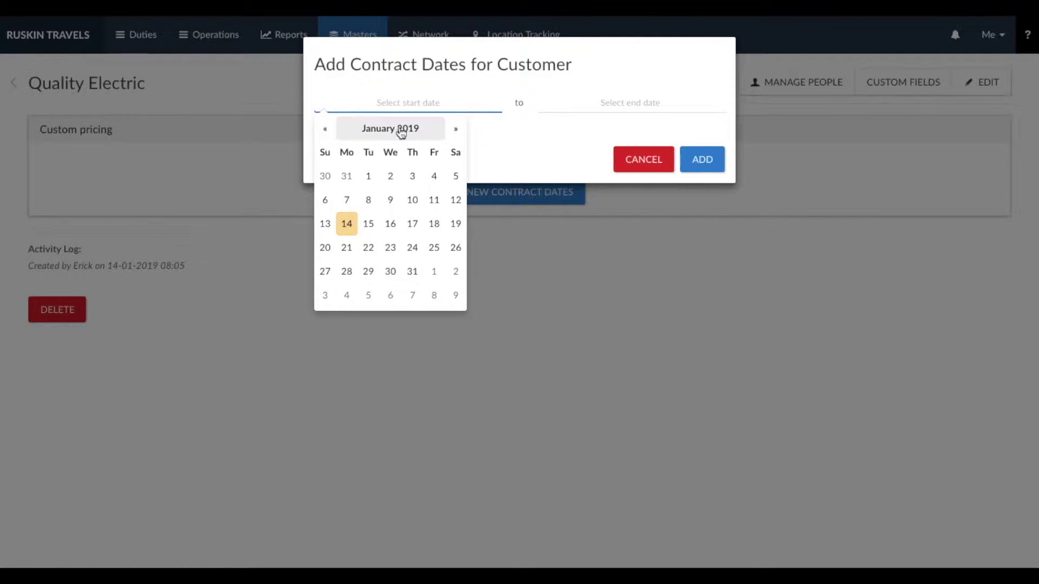
{"action": "left_click", "coordinate": [372, 177]}
{"action": "left_click", "coordinate": [623, 96]}
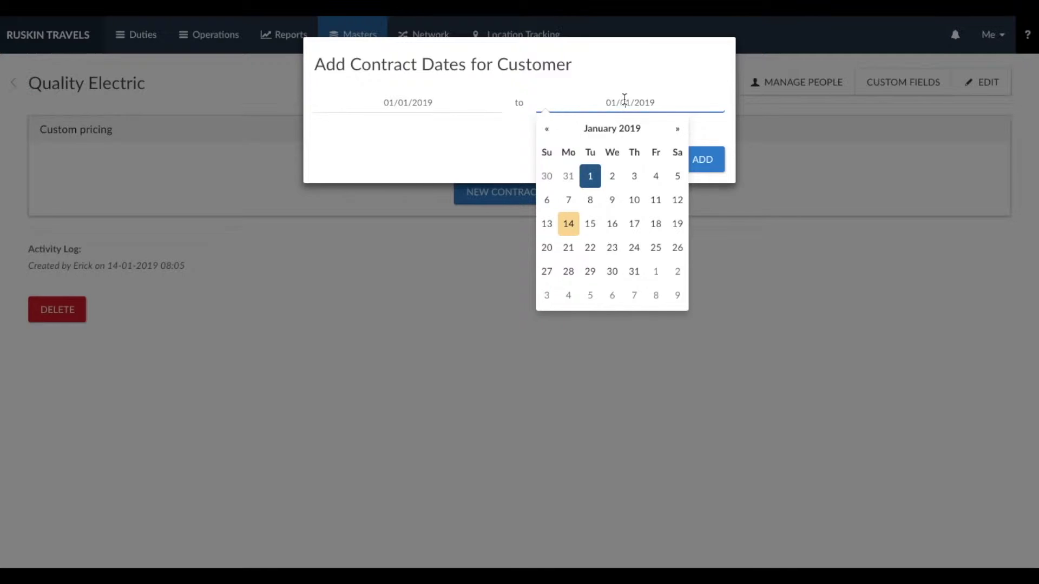
{"action": "left_click", "coordinate": [678, 132]}
{"action": "left_click", "coordinate": [679, 132]}
{"action": "left_click", "coordinate": [679, 132]}
{"action": "left_click", "coordinate": [679, 132]}
{"action": "left_click", "coordinate": [678, 132]}
{"action": "left_click", "coordinate": [678, 132]}
{"action": "left_click", "coordinate": [677, 132]}
{"action": "left_click", "coordinate": [678, 132]}
{"action": "left_click", "coordinate": [678, 131]}
{"action": "left_click", "coordinate": [678, 132]}
{"action": "left_click", "coordinate": [678, 132]}
{"action": "left_click", "coordinate": [677, 132]}
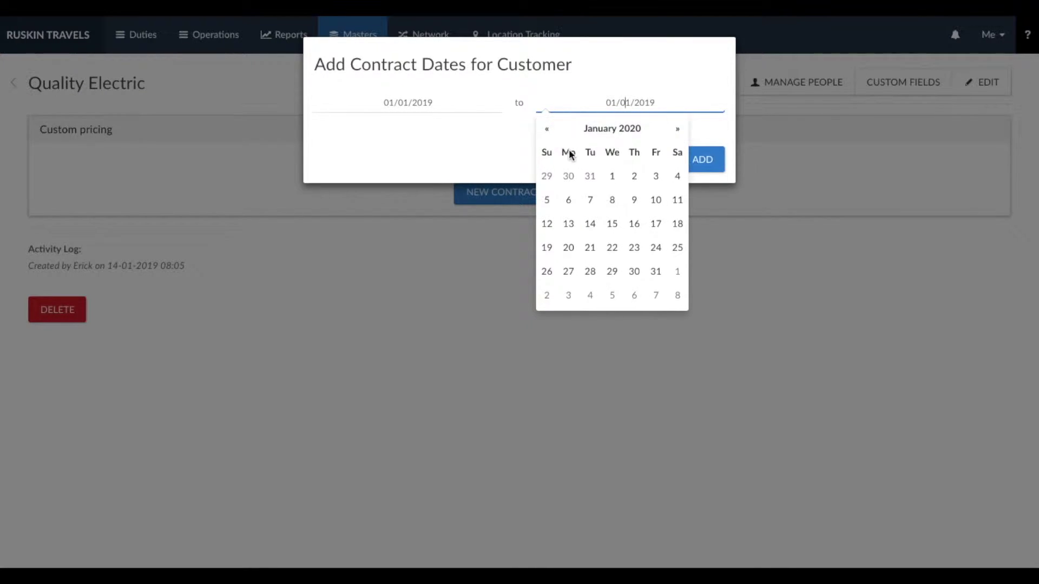
{"action": "left_click", "coordinate": [590, 176]}
{"action": "left_click", "coordinate": [702, 160]}
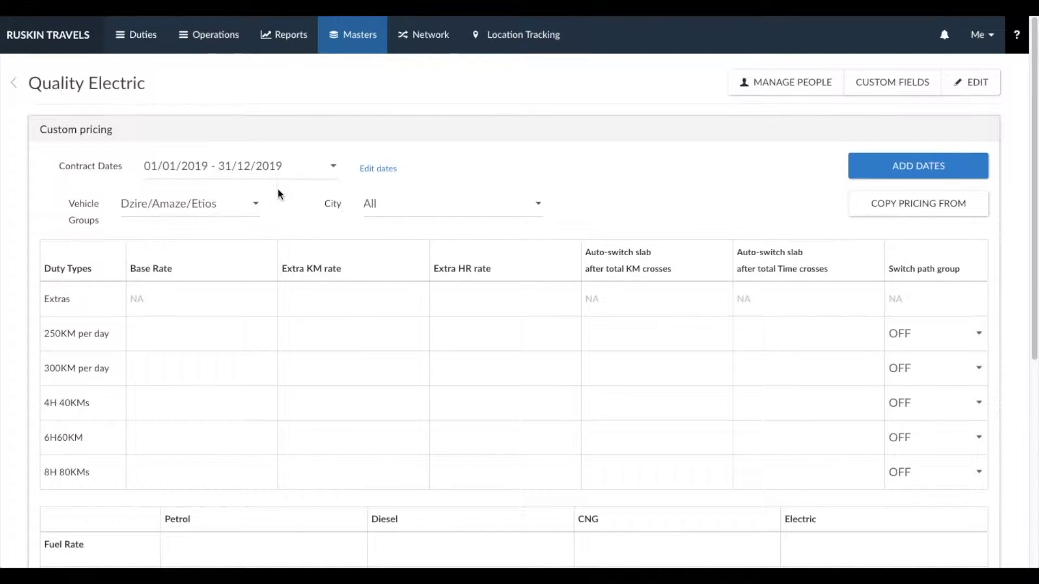
Keep Dzire/Amaze/Etios as the pricing vehicle group and All as the city
{"action": "left_click", "coordinate": [145, 207]}
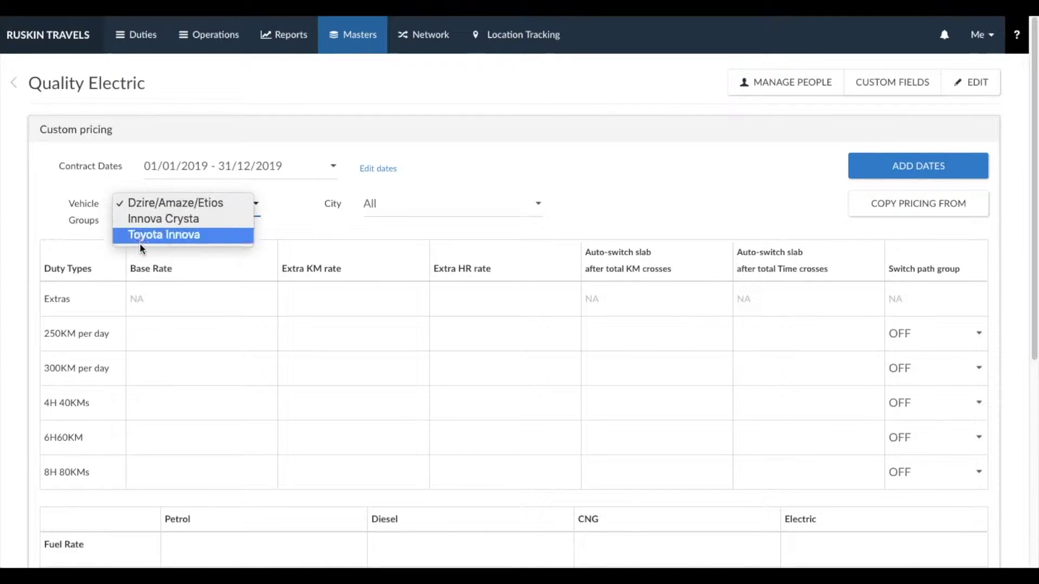
{"action": "left_click", "coordinate": [459, 181]}
{"action": "left_click", "coordinate": [450, 204]}
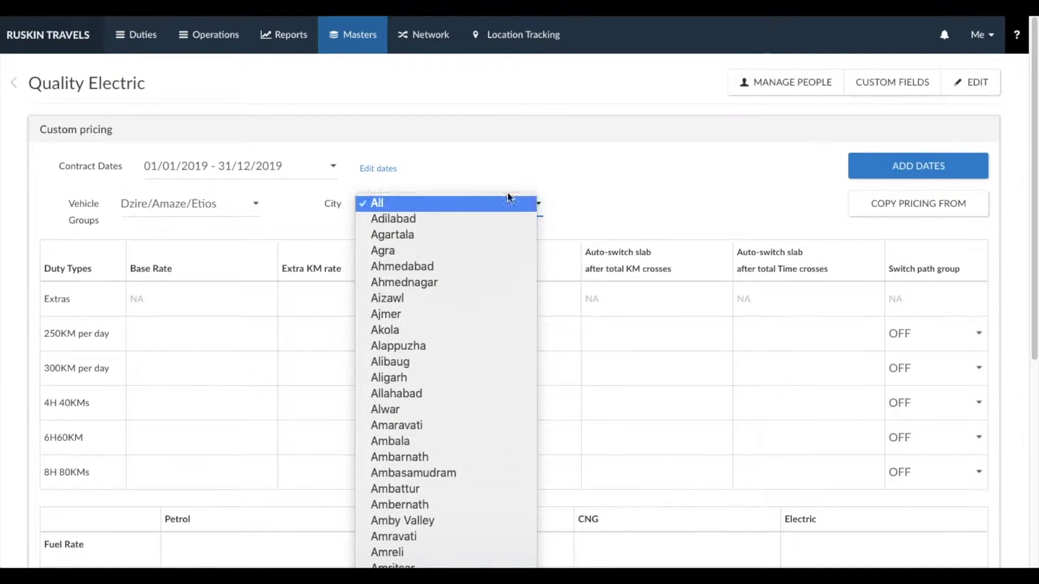
{"action": "left_click", "coordinate": [515, 205]}
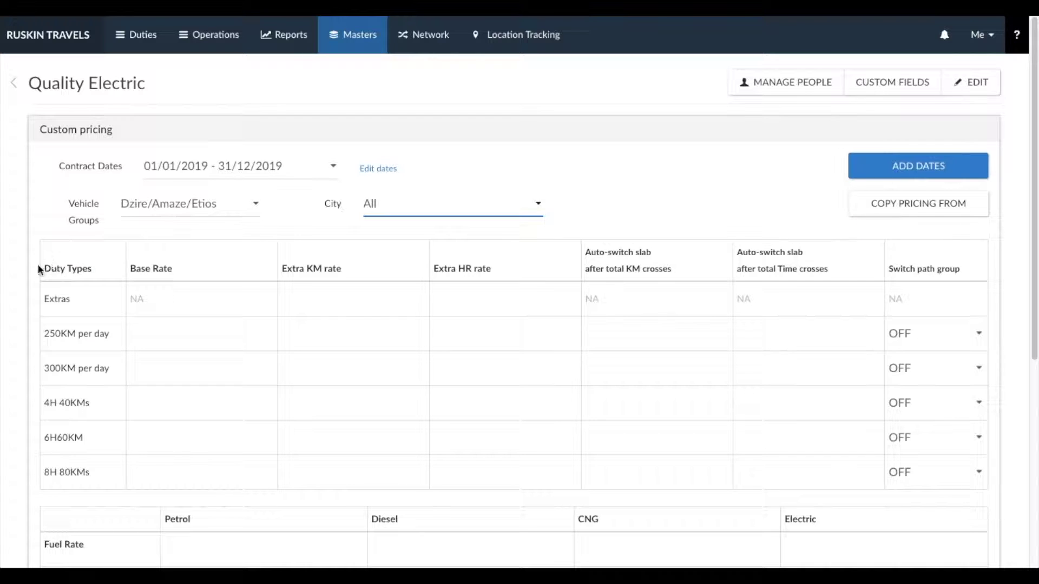
Enter 8H 80KMs rates: base 2000, extra km 20, extra hour 200
{"action": "scroll", "coordinate": [22, 279], "scroll_direction": "down", "scroll_amount": 1}
{"action": "left_click", "coordinate": [158, 457]}
{"action": "type", "text": "2000"}
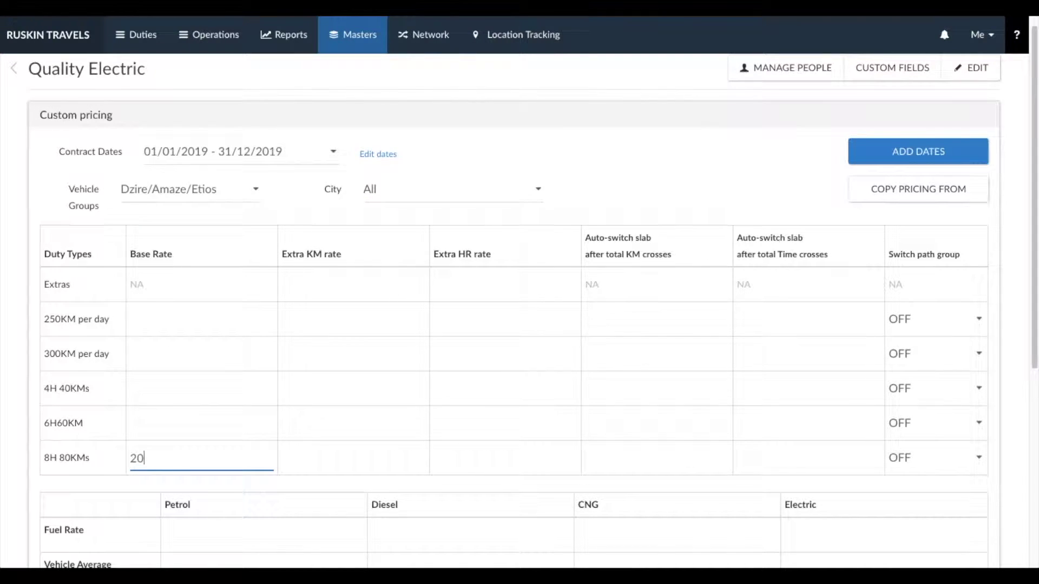
{"action": "key", "text": "Tab"}
{"action": "type", "text": "20"}
{"action": "key", "text": "Tab"}
{"action": "type", "text": "200"}
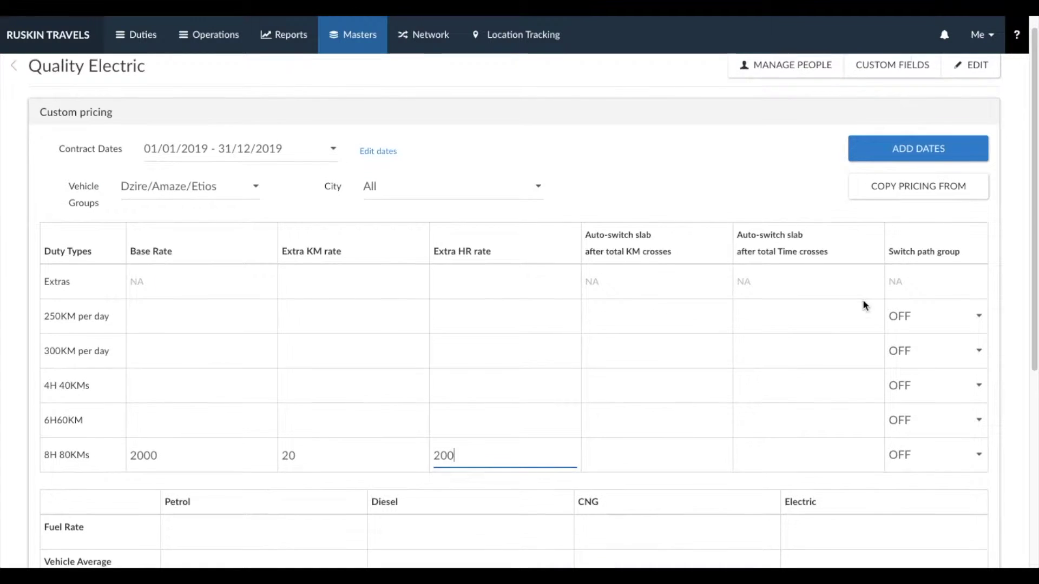
{"action": "scroll", "coordinate": [862, 299], "scroll_direction": "down", "scroll_amount": 1}
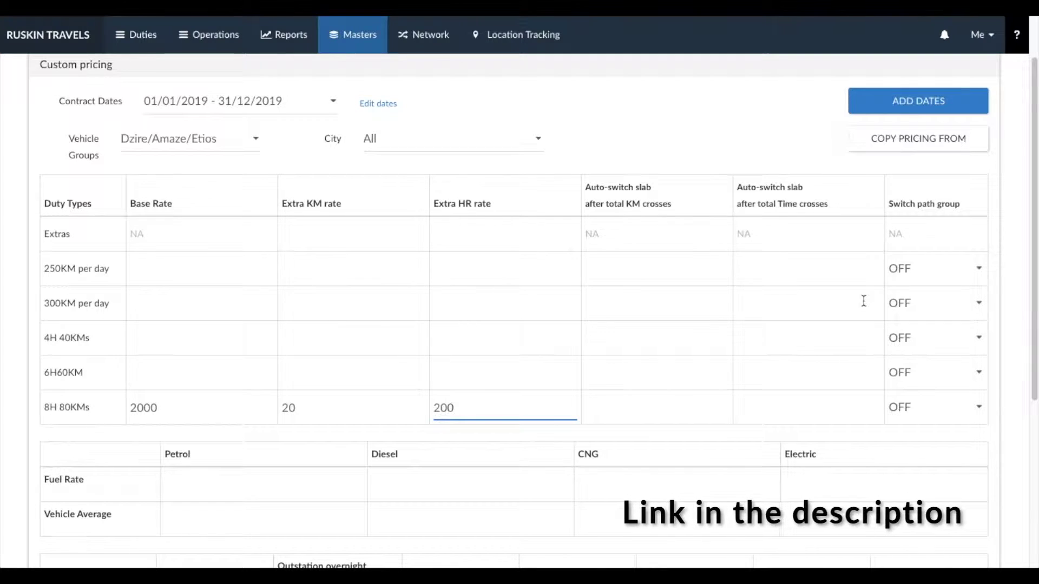
{"action": "left_click", "coordinate": [772, 164]}
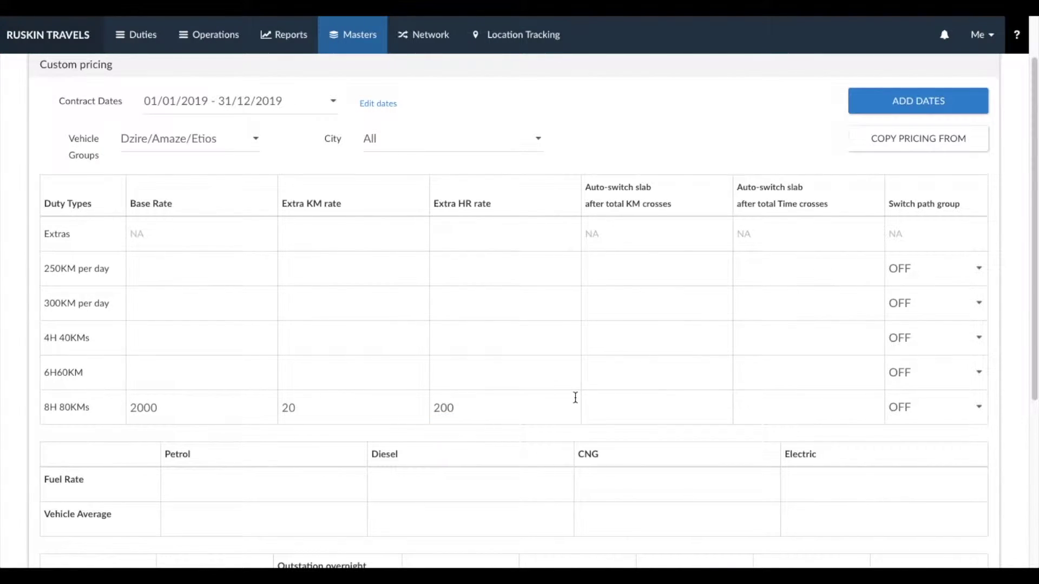
{"action": "scroll", "coordinate": [575, 398], "scroll_direction": "down", "scroll_amount": 2}
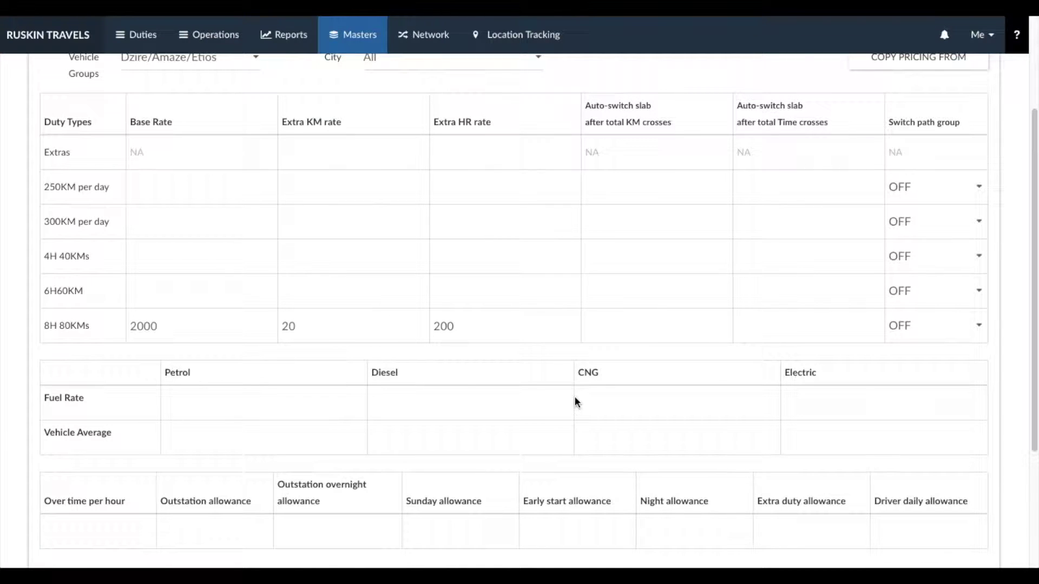
{"action": "scroll", "coordinate": [575, 398], "scroll_direction": "down", "scroll_amount": 2}
{"action": "scroll", "coordinate": [575, 398], "scroll_direction": "up", "scroll_amount": 5}
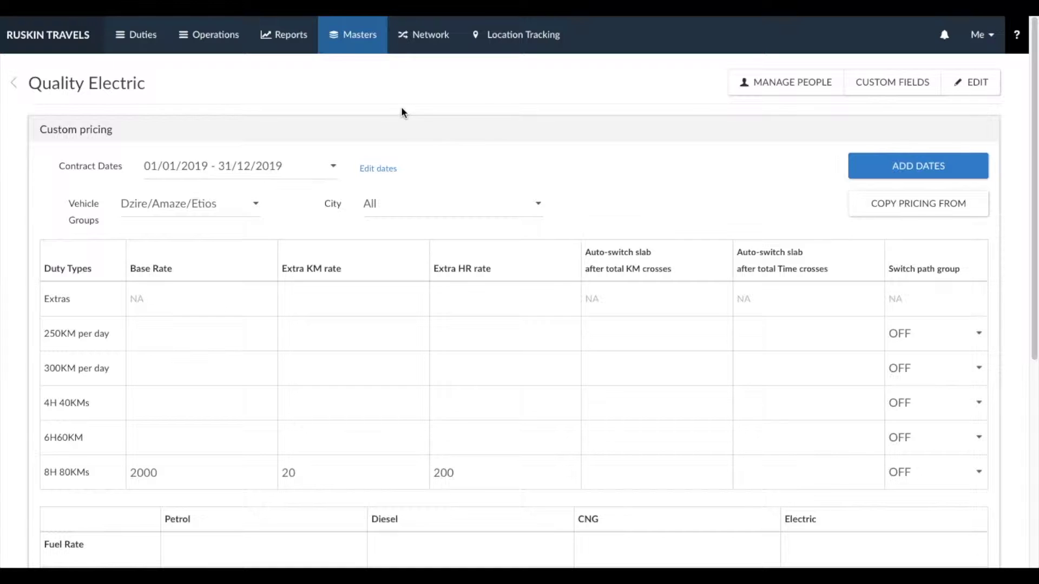
{"action": "left_click", "coordinate": [355, 37]}
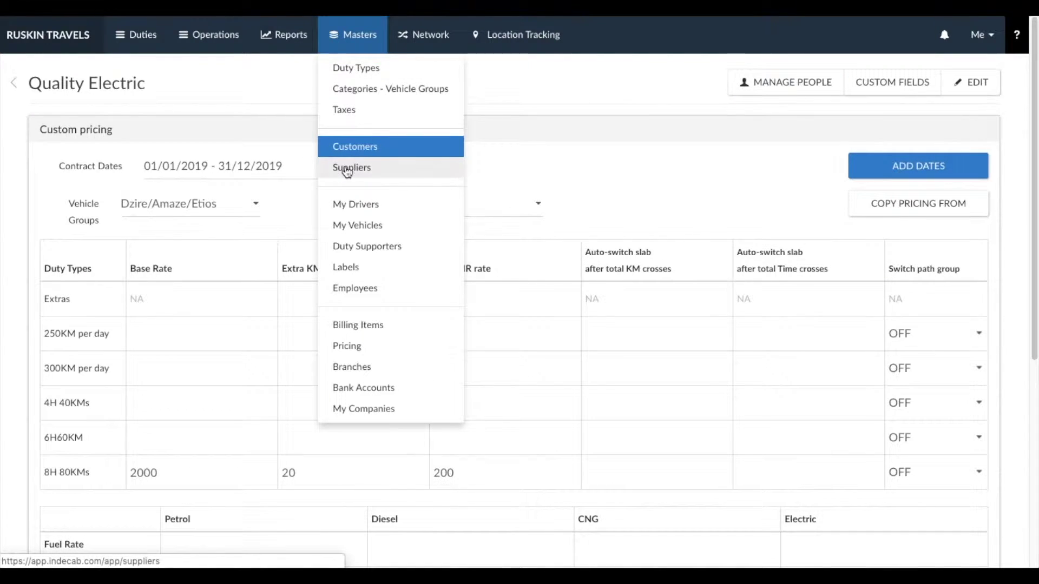
Open a new supplier form from Suppliers and set its type to Company
{"action": "left_click", "coordinate": [389, 172]}
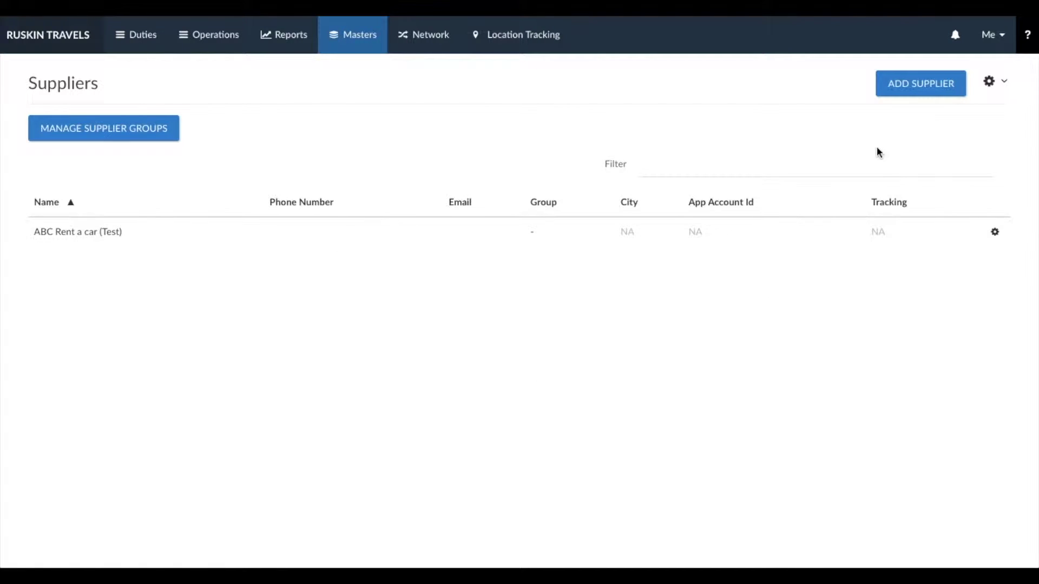
{"action": "left_click", "coordinate": [912, 96]}
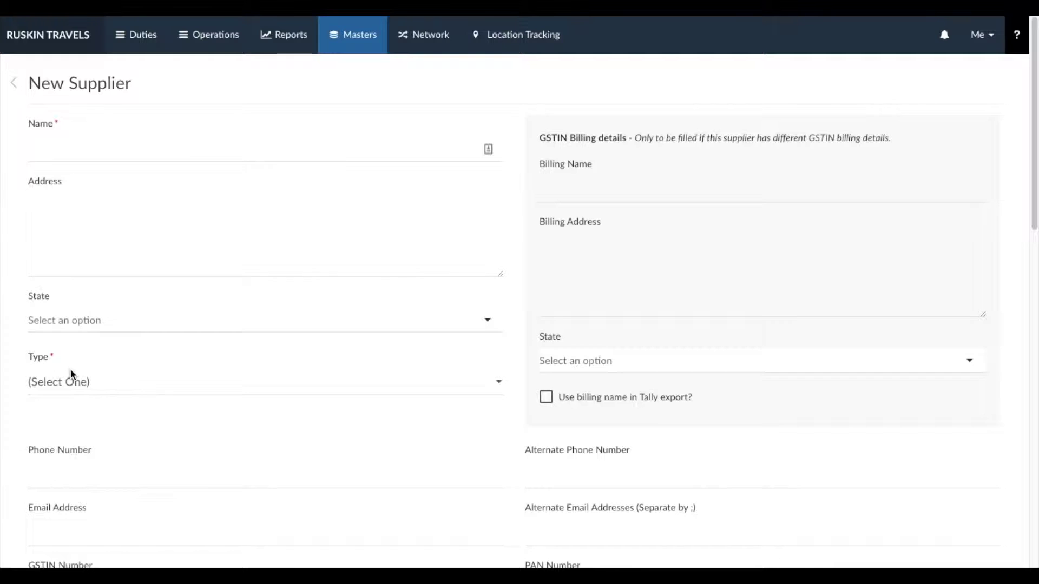
{"action": "left_click", "coordinate": [39, 385]}
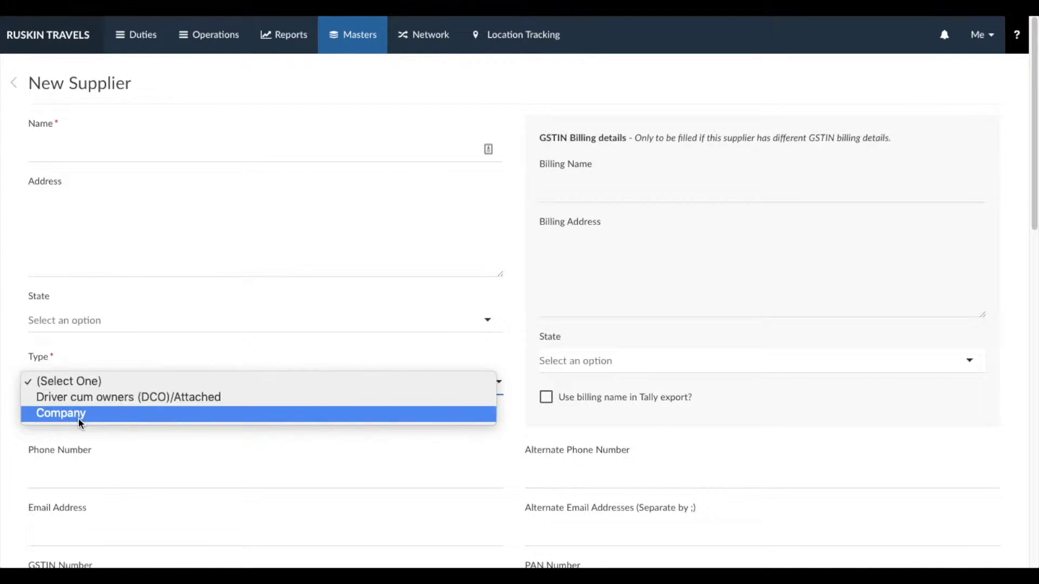
{"action": "left_click", "coordinate": [89, 398]}
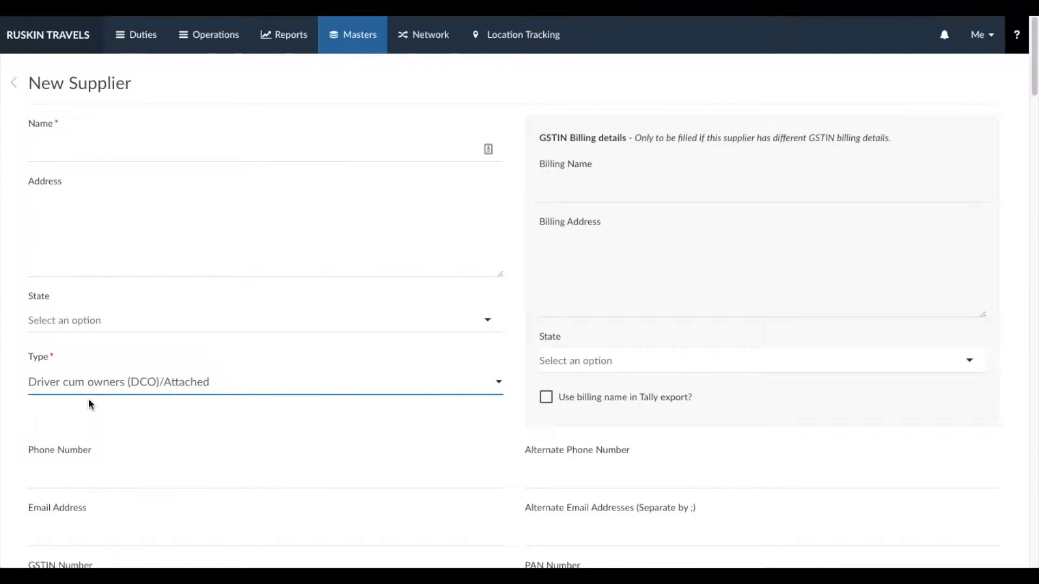
{"action": "left_click", "coordinate": [107, 386]}
{"action": "left_click", "coordinate": [105, 400]}
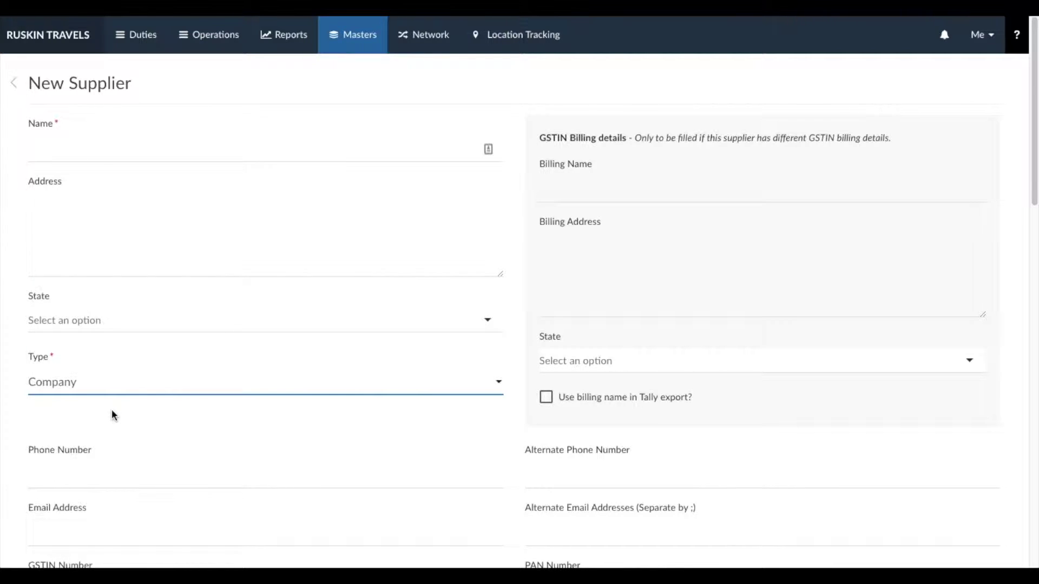
{"action": "left_click", "coordinate": [115, 393]}
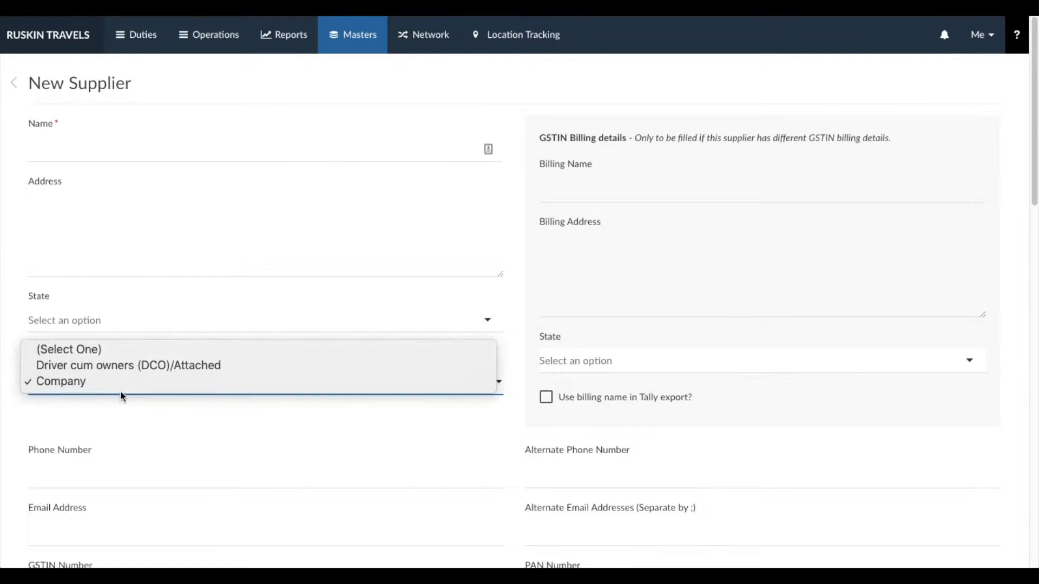
{"action": "left_click", "coordinate": [124, 382]}
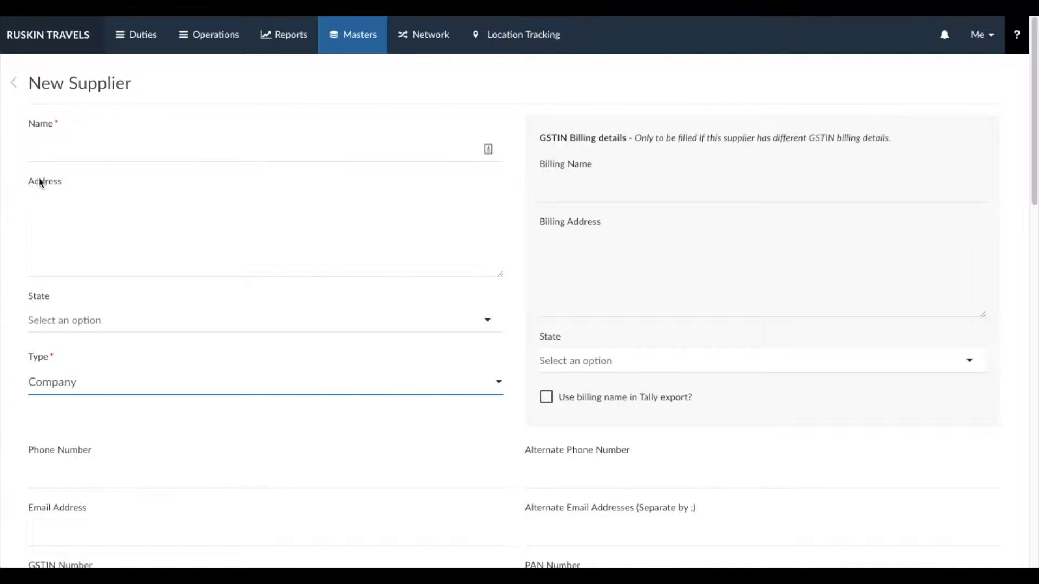
{"action": "scroll", "coordinate": [196, 346], "scroll_direction": "down", "scroll_amount": 2}
{"action": "scroll", "coordinate": [194, 345], "scroll_direction": "down", "scroll_amount": 15}
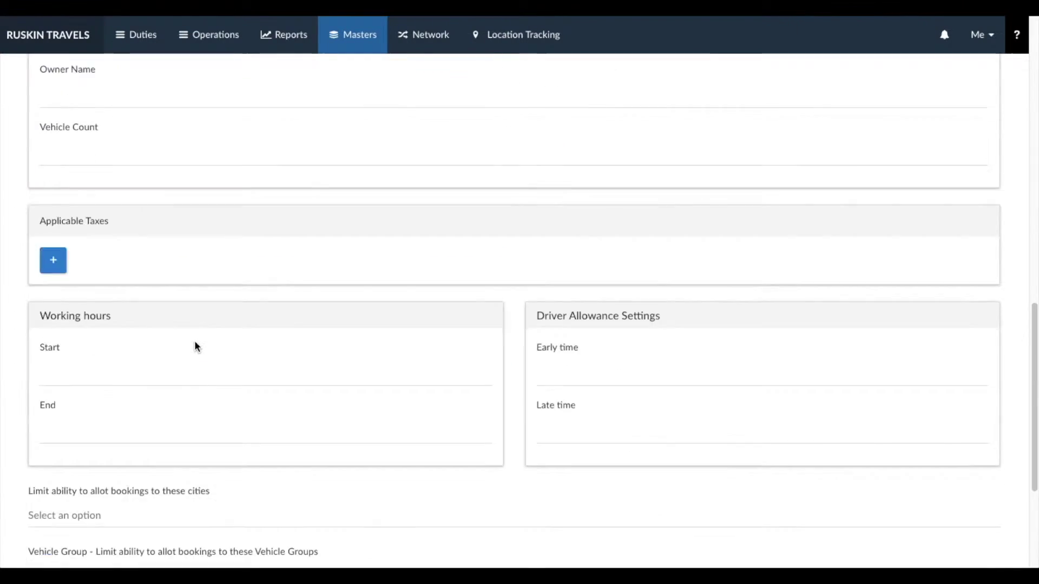
{"action": "scroll", "coordinate": [163, 480], "scroll_direction": "up", "scroll_amount": 17}
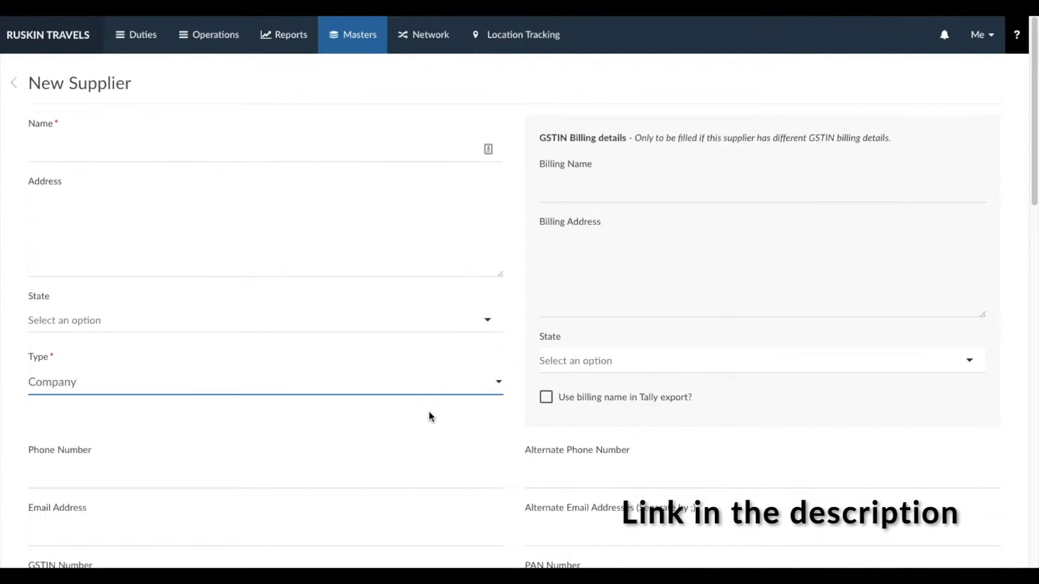
{"action": "left_click", "coordinate": [370, 42]}
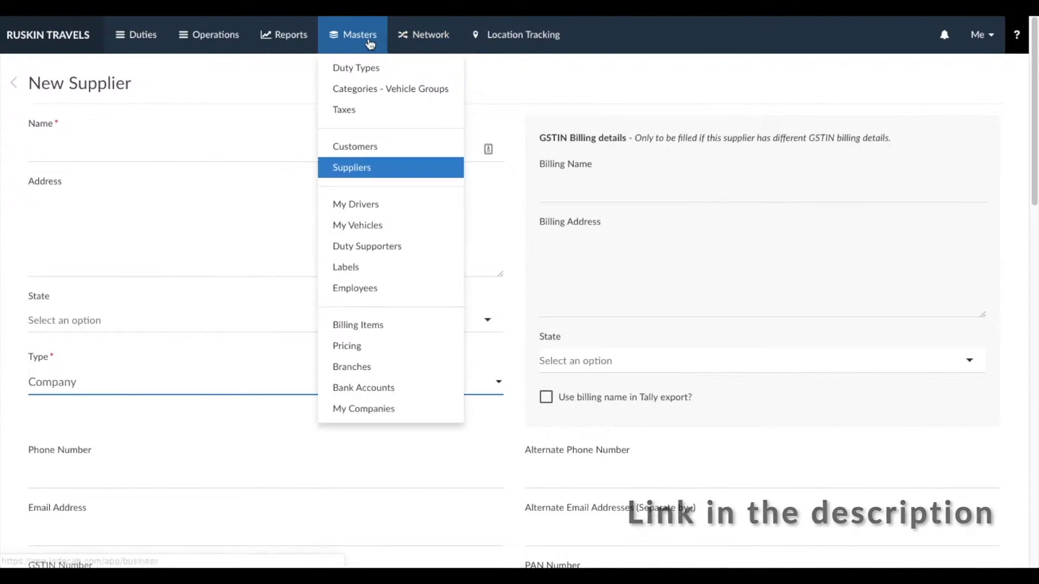
Open the New Driver form from the My Drivers page
{"action": "left_click", "coordinate": [359, 206]}
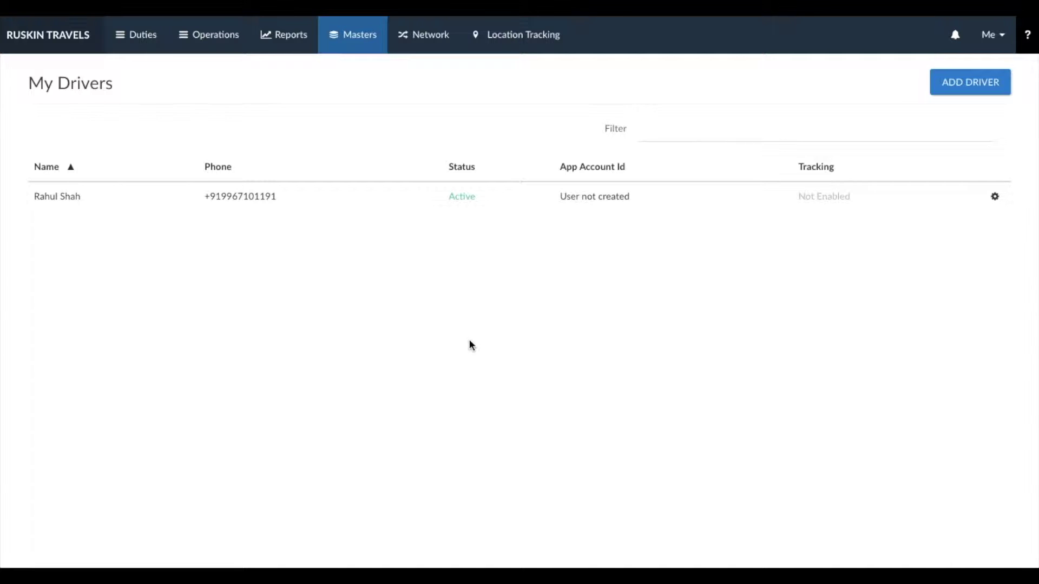
{"action": "left_click", "coordinate": [970, 82]}
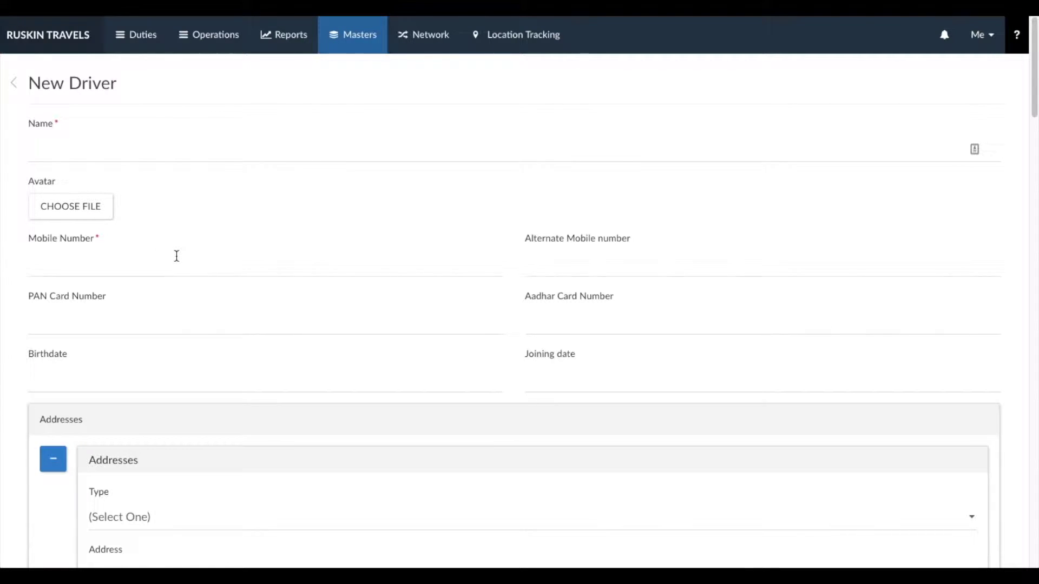
Scroll through the blank New Driver form from addresses and allowances down to Files
{"action": "scroll", "coordinate": [176, 256], "scroll_direction": "down", "scroll_amount": 6}
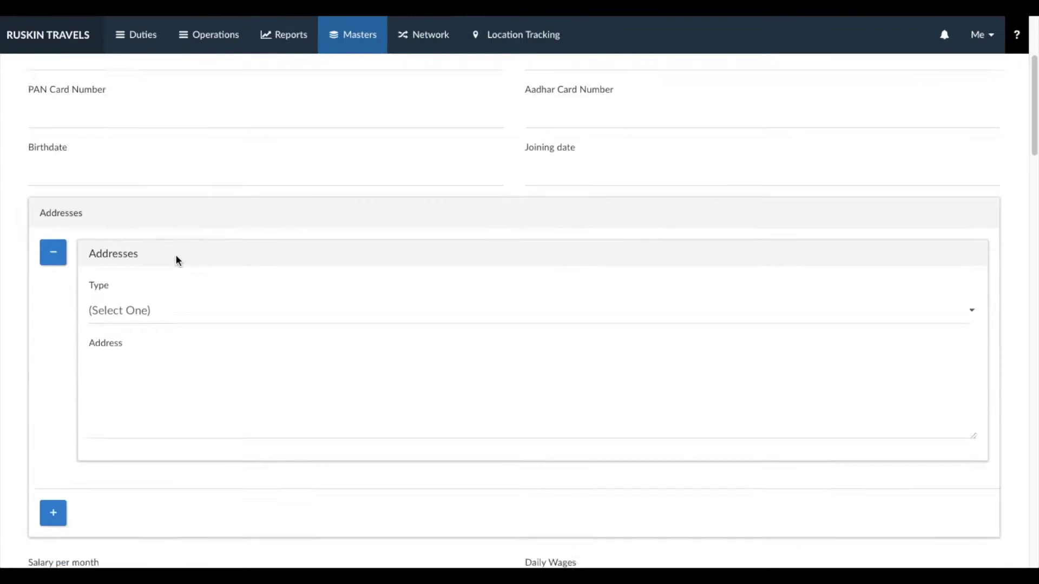
{"action": "scroll", "coordinate": [176, 256], "scroll_direction": "down", "scroll_amount": 4}
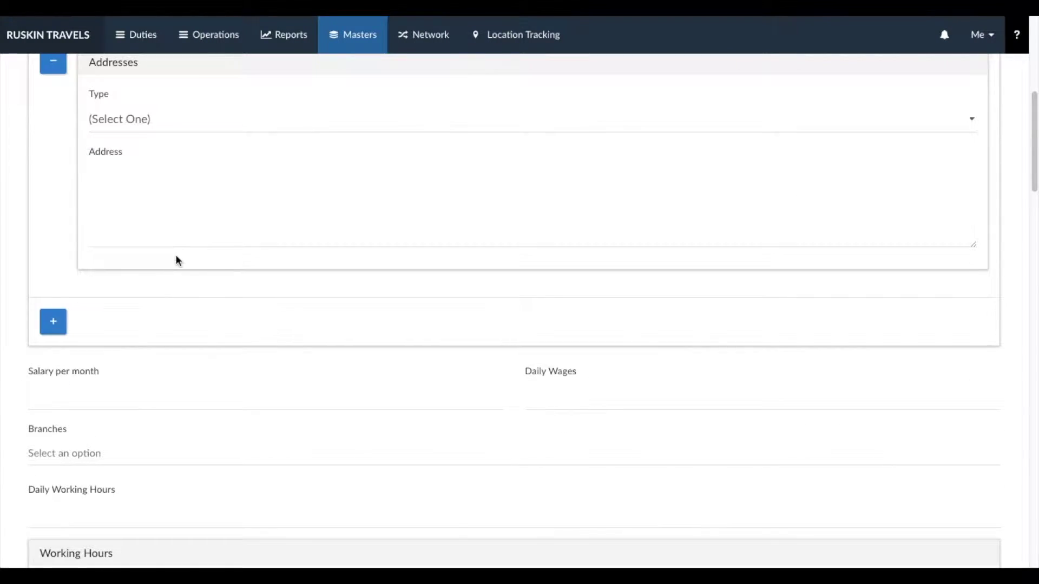
{"action": "scroll", "coordinate": [176, 256], "scroll_direction": "down", "scroll_amount": 2}
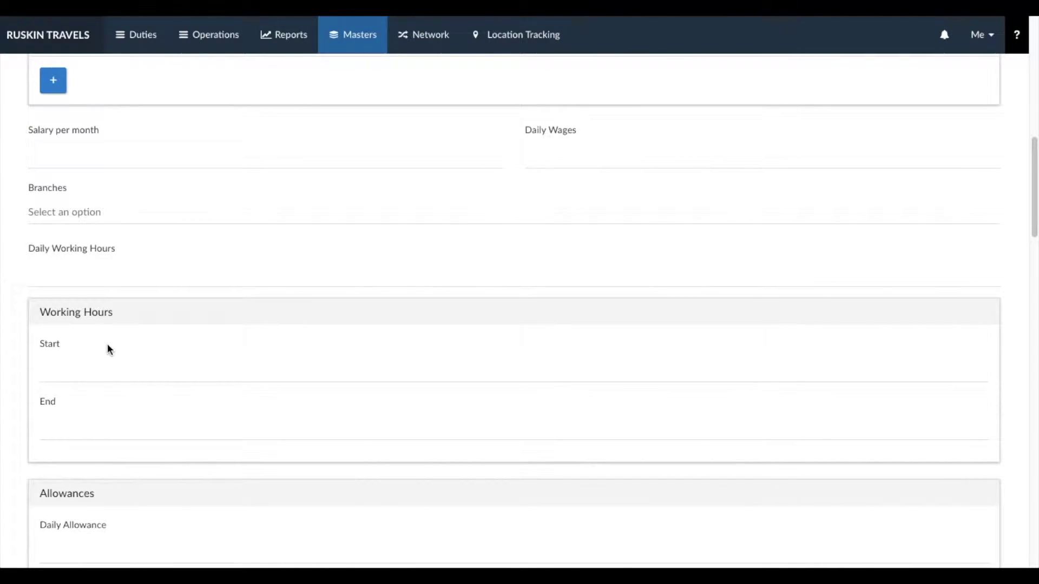
{"action": "scroll", "coordinate": [108, 346], "scroll_direction": "down", "scroll_amount": 3}
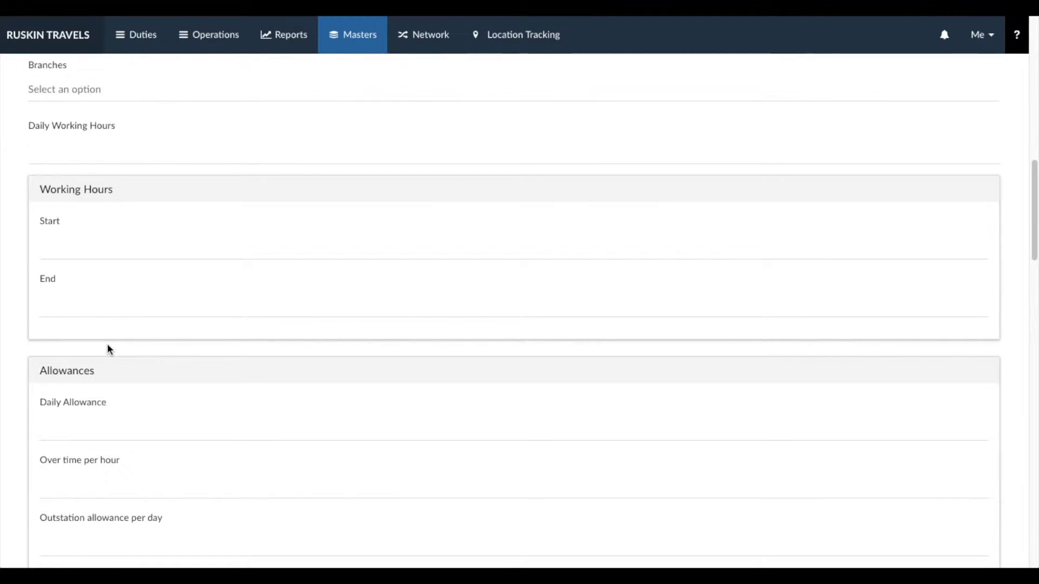
{"action": "scroll", "coordinate": [108, 345], "scroll_direction": "down", "scroll_amount": 2}
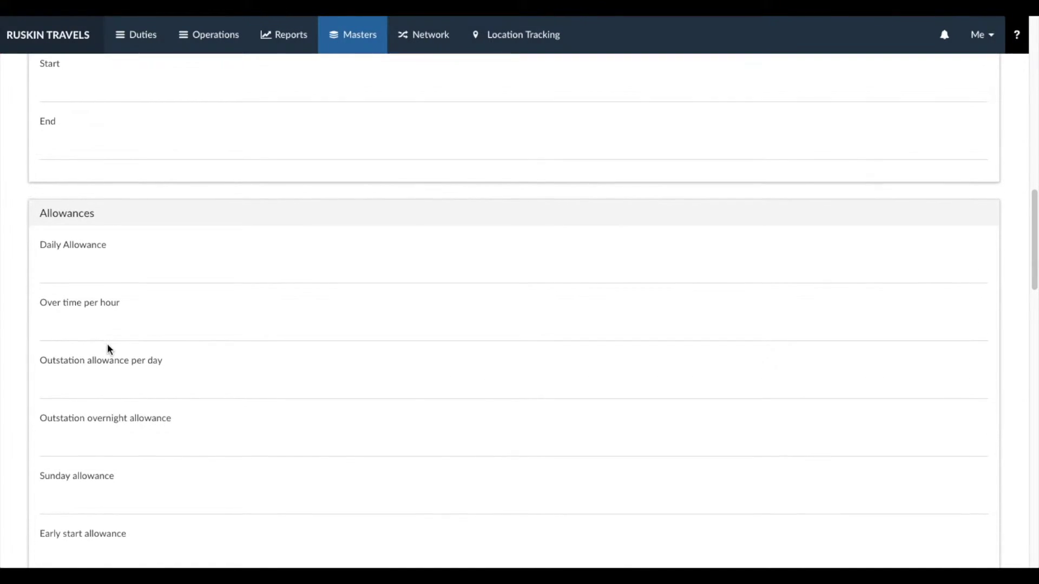
{"action": "scroll", "coordinate": [108, 343], "scroll_direction": "down", "scroll_amount": 1}
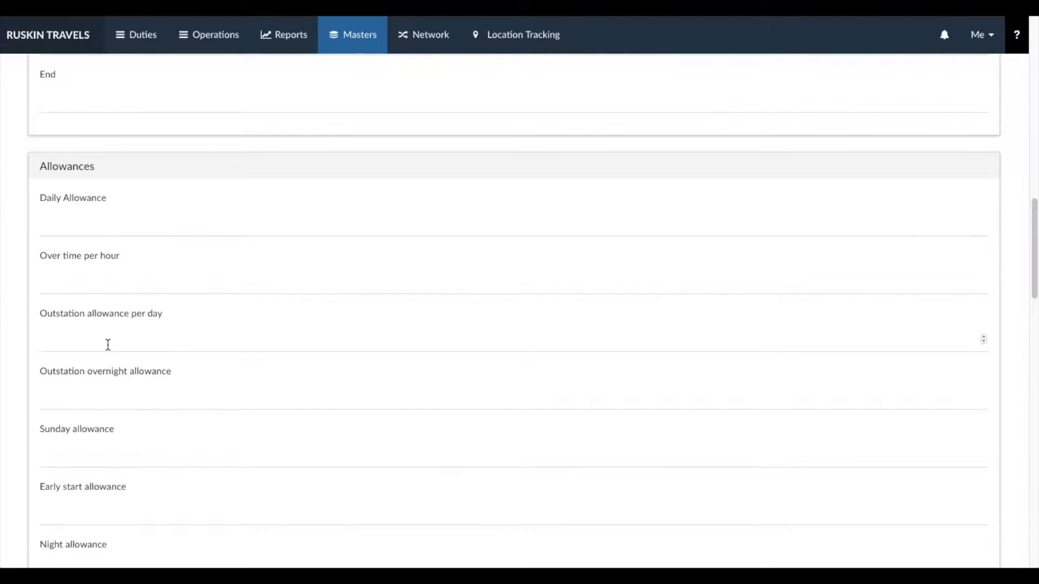
{"action": "left_click", "coordinate": [215, 36]}
{"action": "scroll", "coordinate": [292, 111], "scroll_direction": "up", "scroll_amount": 5}
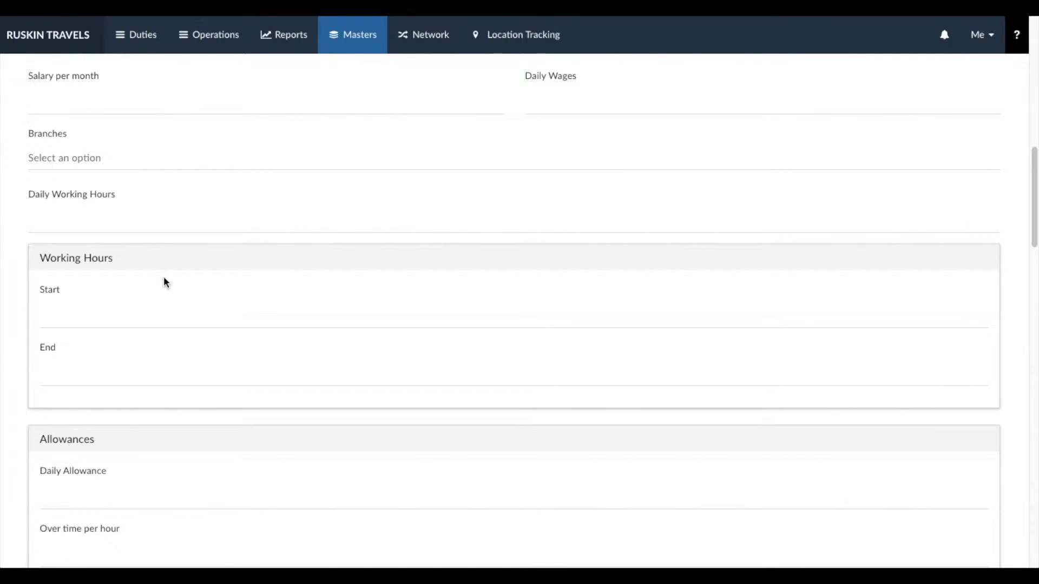
{"action": "scroll", "coordinate": [164, 280], "scroll_direction": "down", "scroll_amount": 4}
{"action": "scroll", "coordinate": [164, 277], "scroll_direction": "down", "scroll_amount": 4}
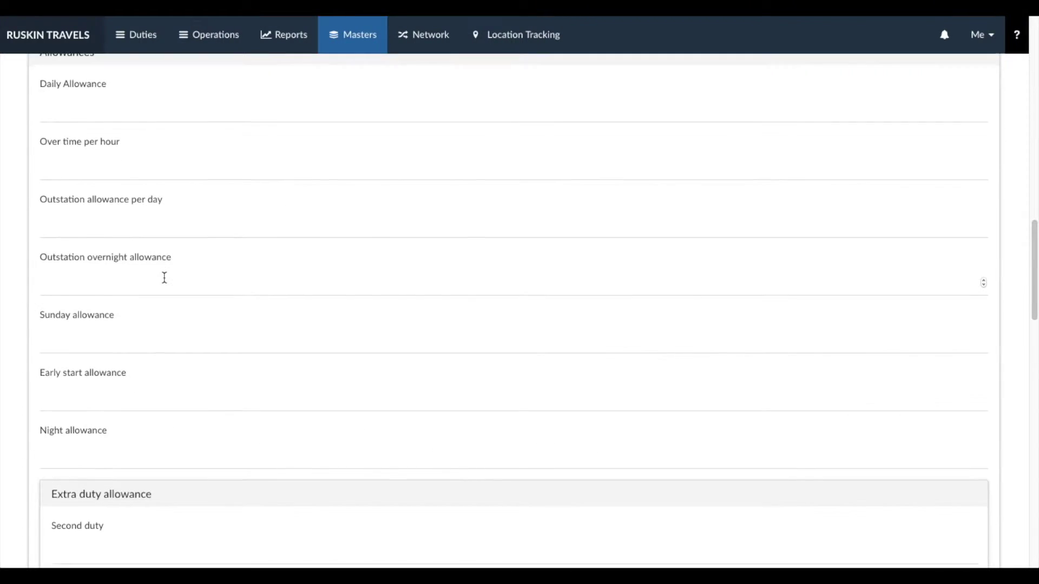
{"action": "scroll", "coordinate": [164, 277], "scroll_direction": "down", "scroll_amount": 1}
{"action": "scroll", "coordinate": [164, 277], "scroll_direction": "down", "scroll_amount": 8}
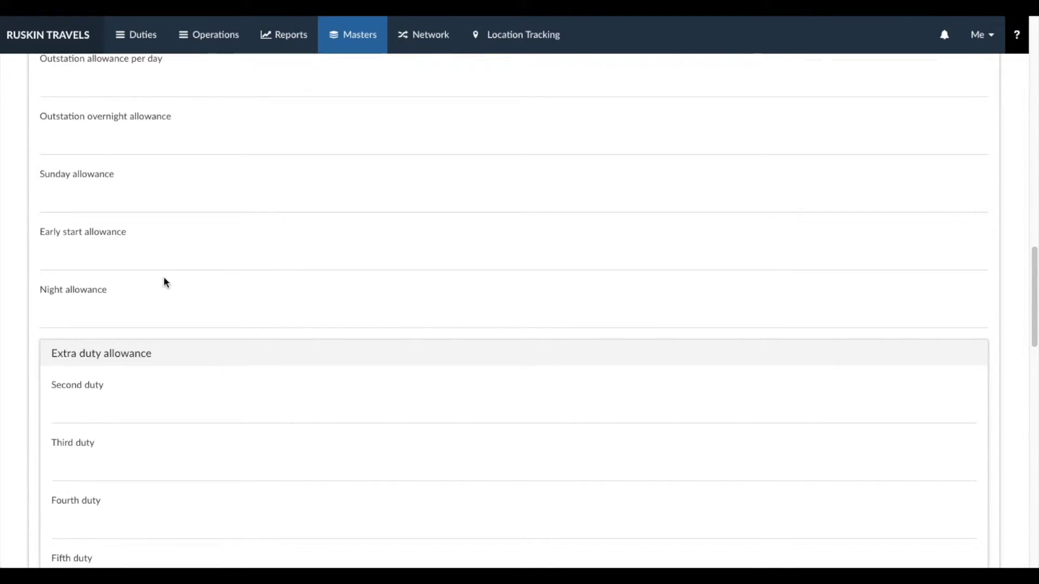
{"action": "scroll", "coordinate": [164, 278], "scroll_direction": "down", "scroll_amount": 6}
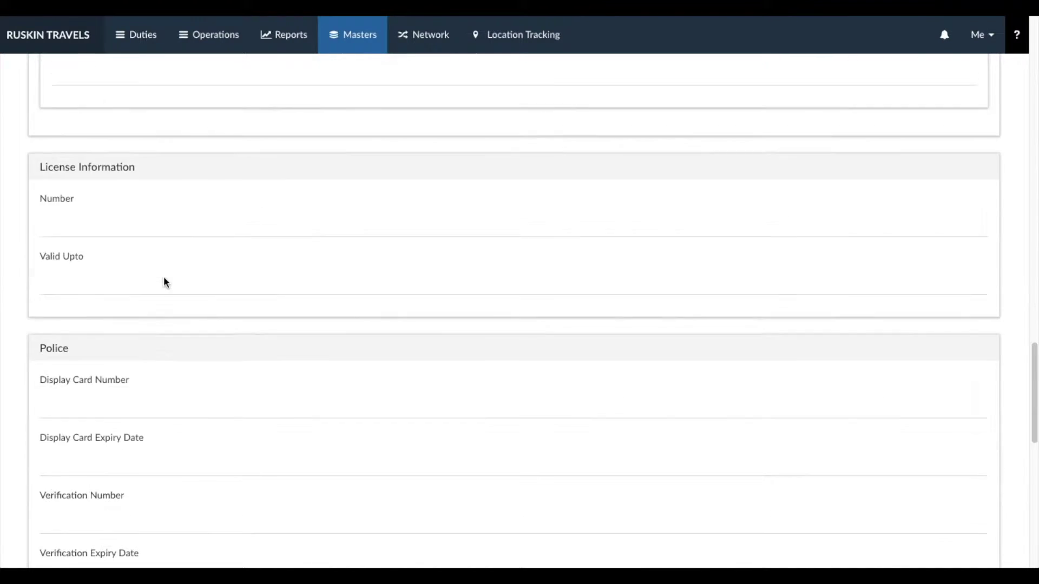
{"action": "scroll", "coordinate": [164, 279], "scroll_direction": "up", "scroll_amount": 4}
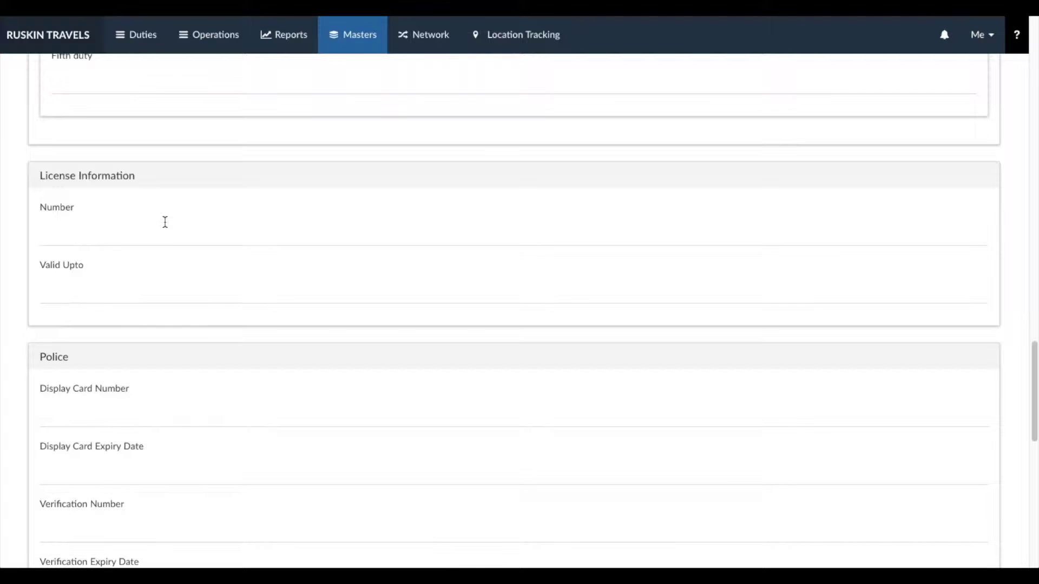
{"action": "scroll", "coordinate": [180, 245], "scroll_direction": "down", "scroll_amount": 7}
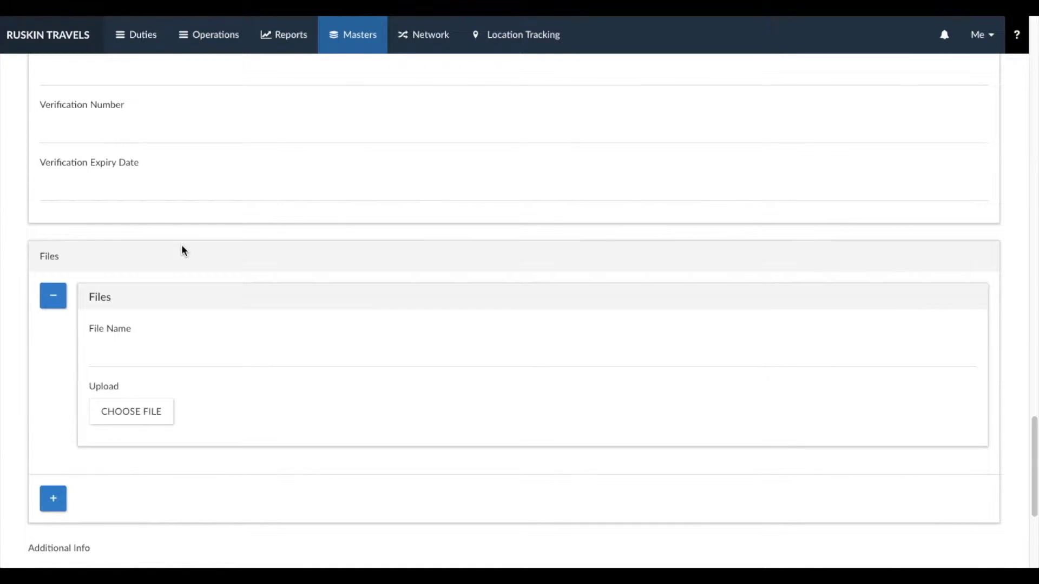
{"action": "scroll", "coordinate": [182, 250], "scroll_direction": "down", "scroll_amount": 1}
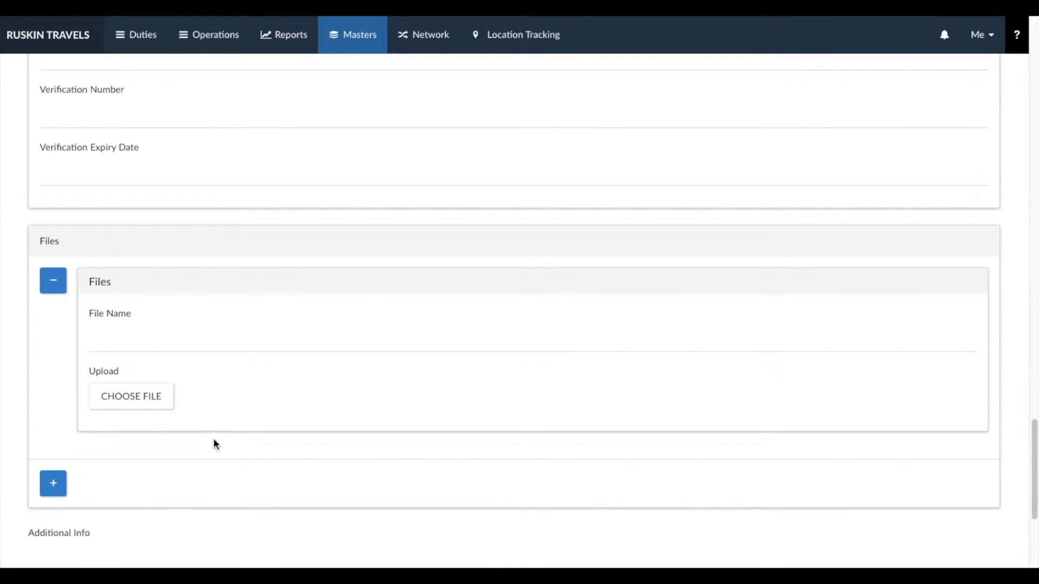
{"action": "left_click", "coordinate": [352, 34]}
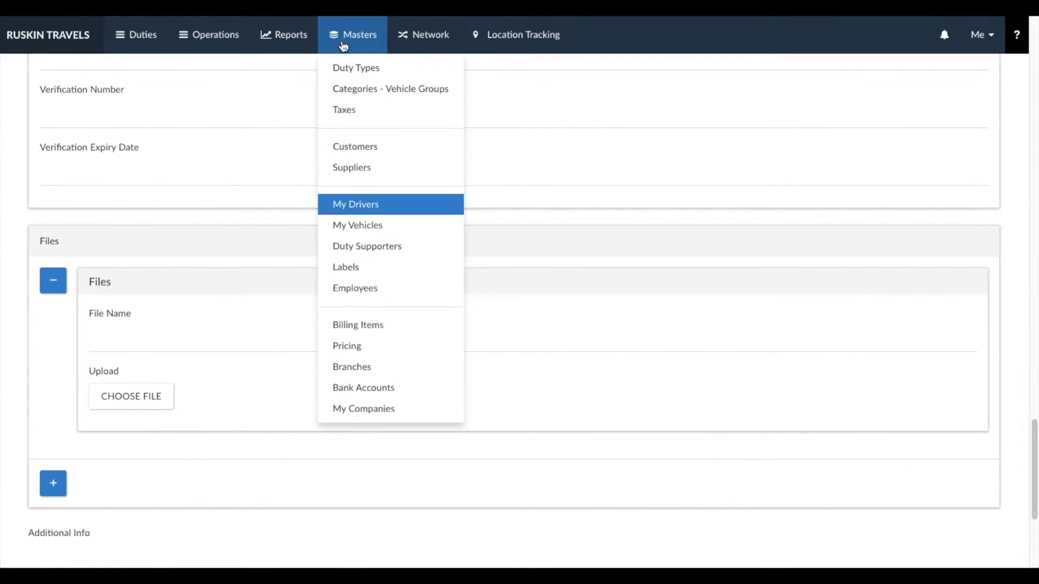
On My Drivers, open Create User for the active driver and close it without creating a login
{"action": "left_click", "coordinate": [340, 205]}
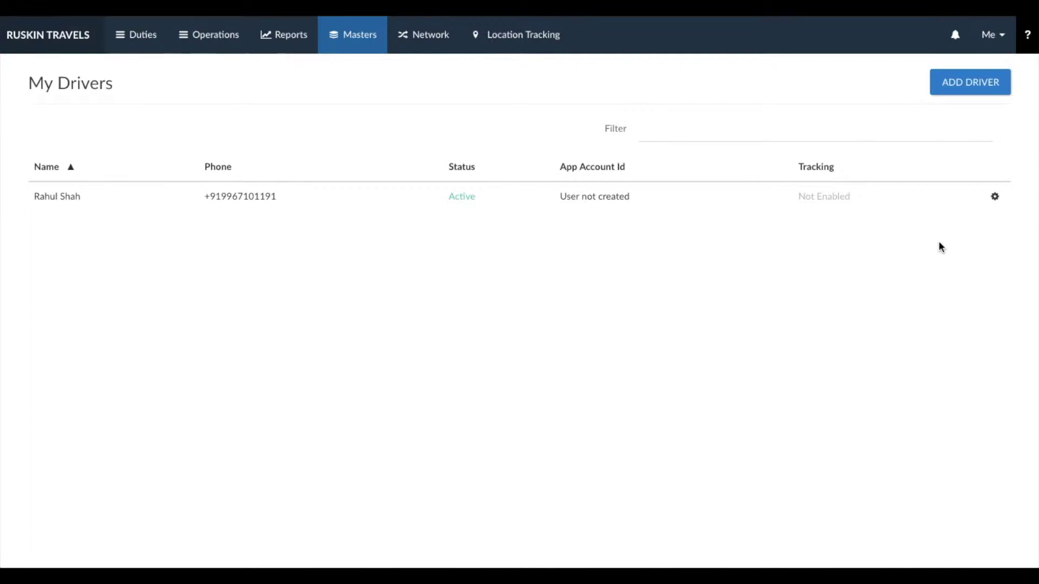
{"action": "left_click", "coordinate": [994, 197]}
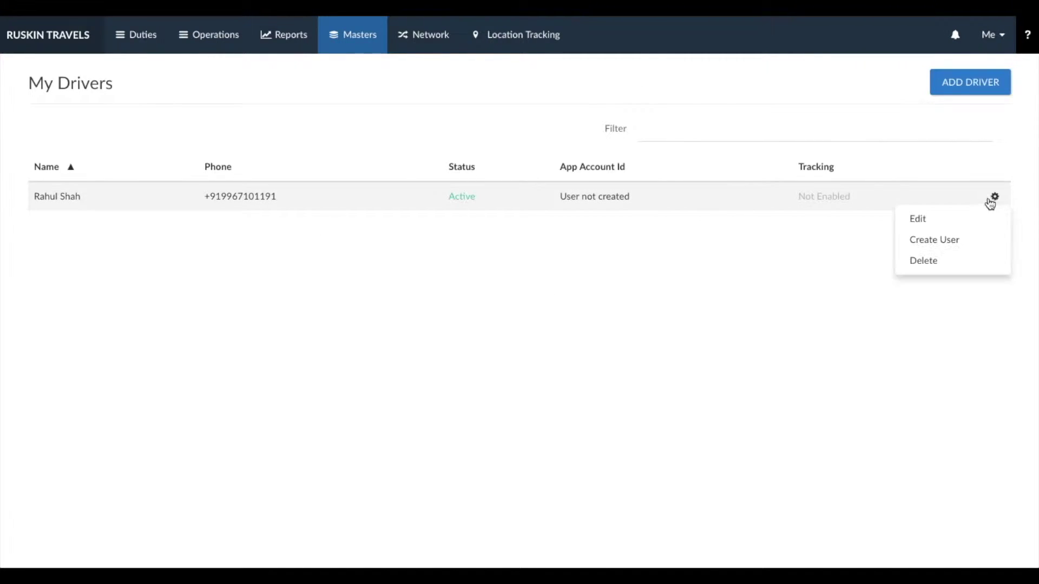
{"action": "left_click", "coordinate": [970, 243]}
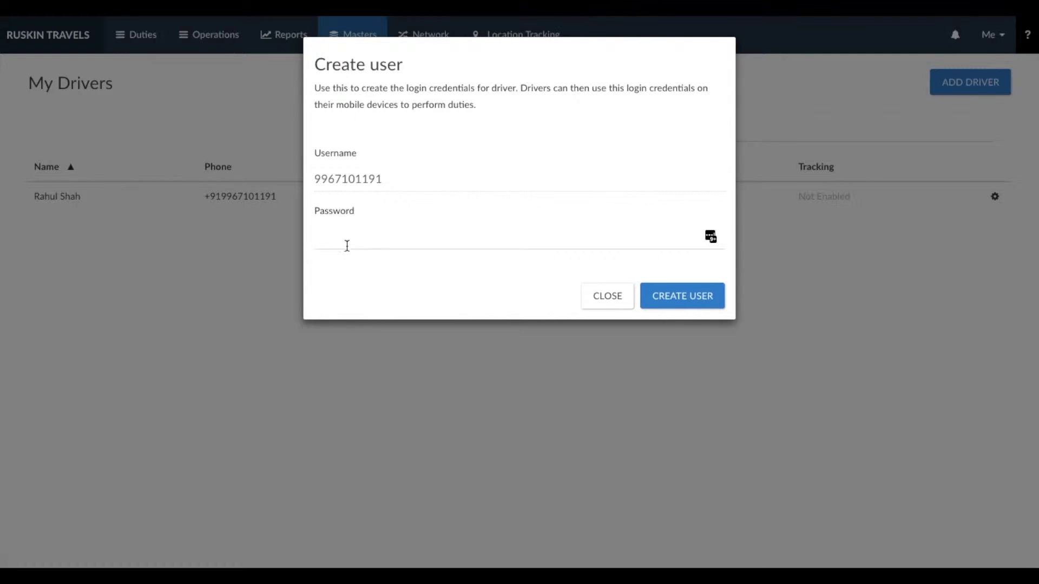
{"action": "left_click", "coordinate": [379, 395]}
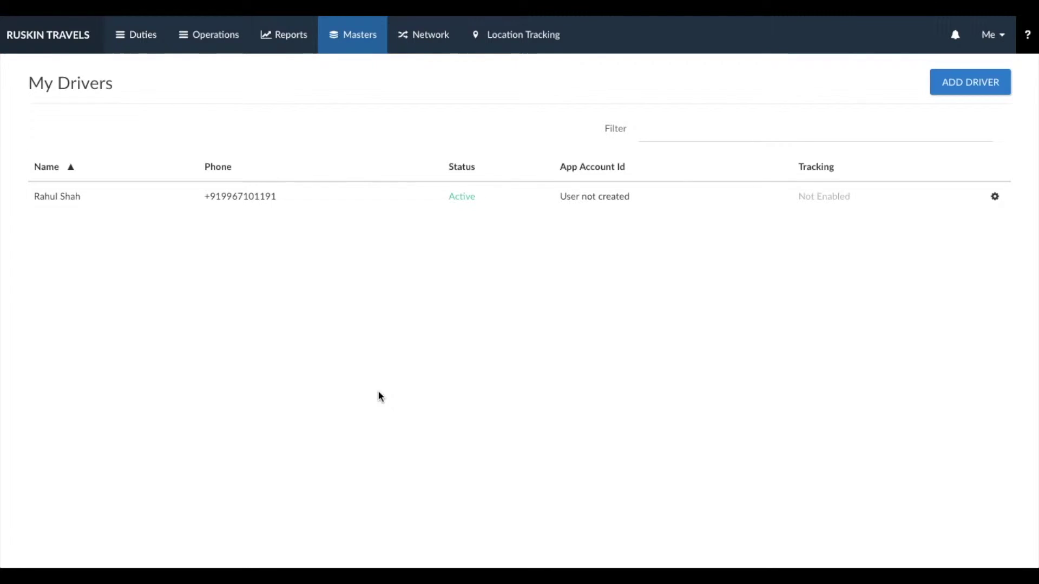
{"action": "left_click", "coordinate": [350, 39]}
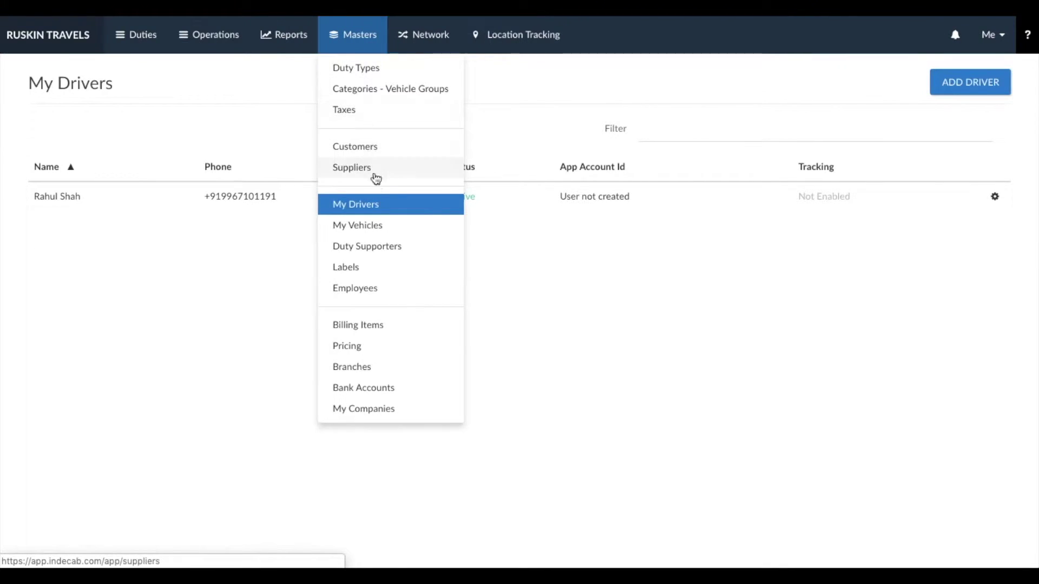
From My Vehicles, open a blank own-vehicle form and scroll down to its SUBMIT button
{"action": "left_click", "coordinate": [378, 224]}
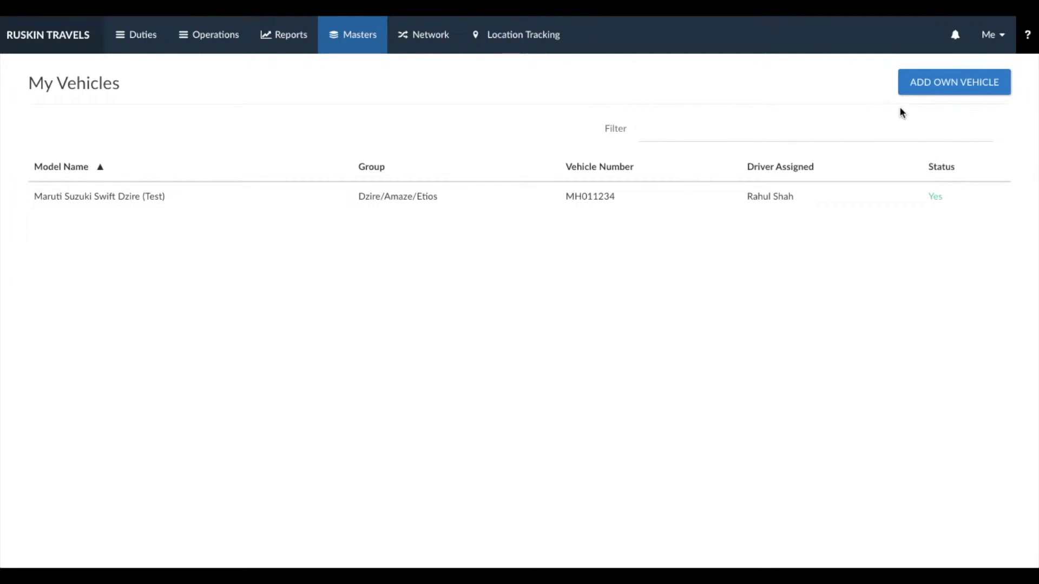
{"action": "left_click", "coordinate": [929, 90]}
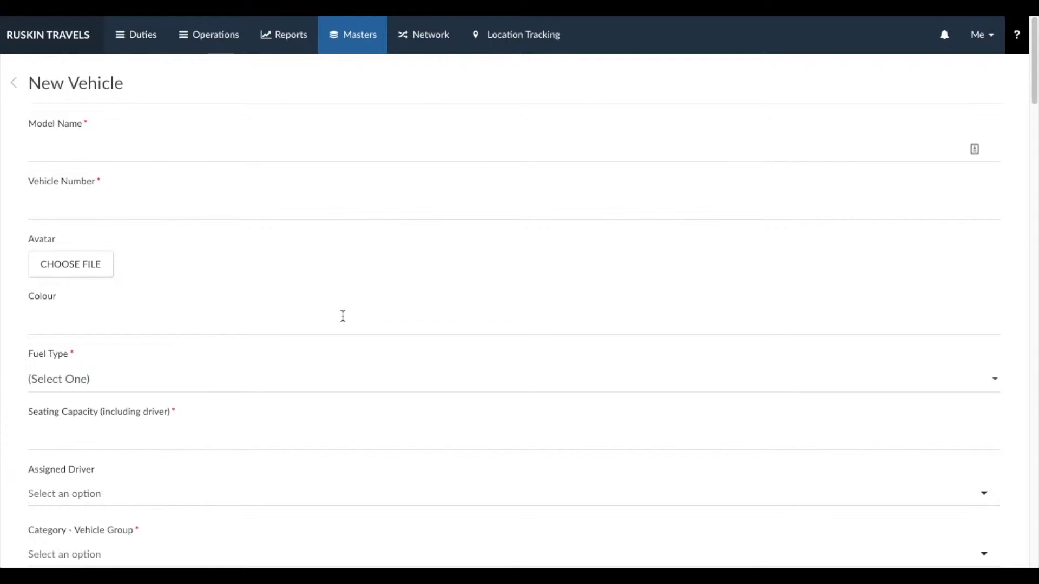
{"action": "scroll", "coordinate": [343, 317], "scroll_direction": "down", "scroll_amount": 5}
{"action": "scroll", "coordinate": [342, 316], "scroll_direction": "down", "scroll_amount": 6}
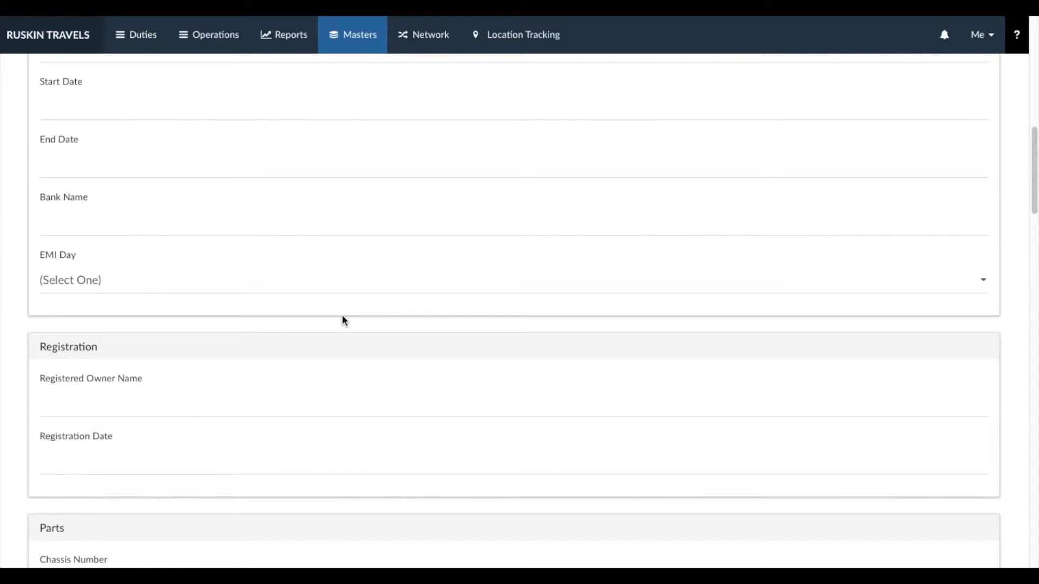
{"action": "scroll", "coordinate": [342, 316], "scroll_direction": "down", "scroll_amount": 4}
{"action": "scroll", "coordinate": [342, 316], "scroll_direction": "down", "scroll_amount": 4}
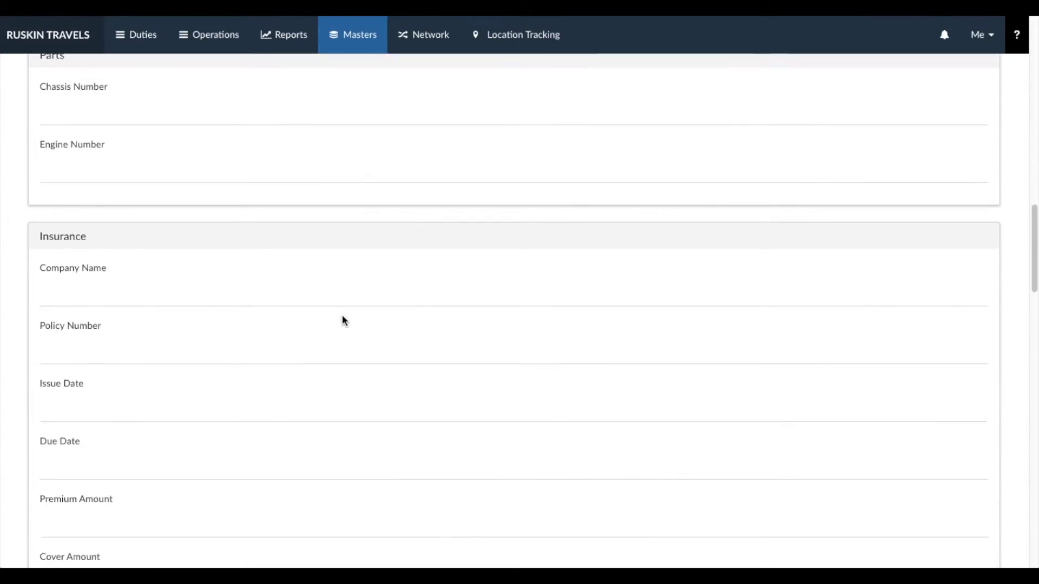
{"action": "scroll", "coordinate": [342, 321], "scroll_direction": "down", "scroll_amount": 10}
{"action": "scroll", "coordinate": [342, 315], "scroll_direction": "down", "scroll_amount": 15}
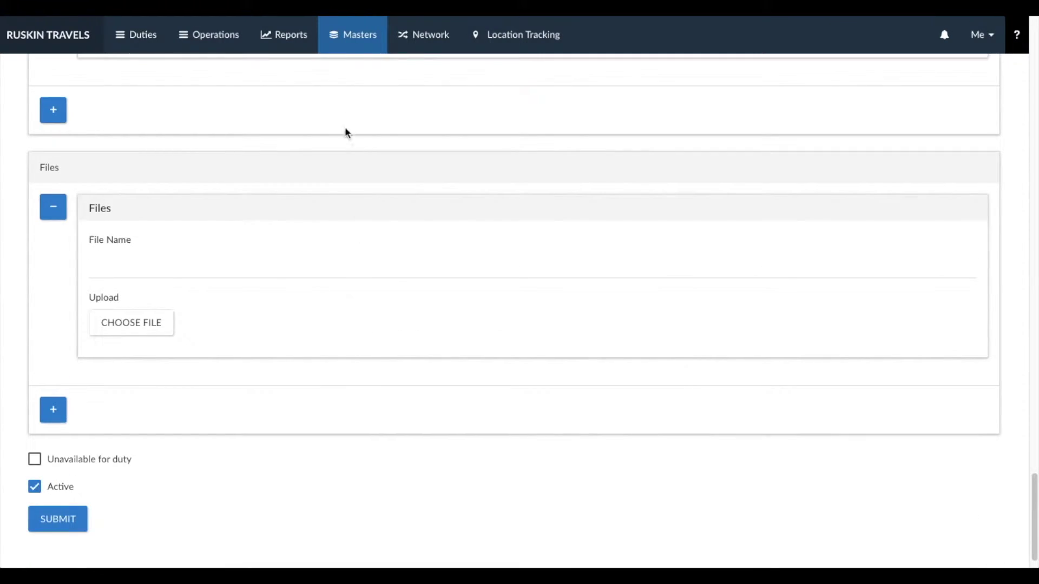
{"action": "mouse_move", "coordinate": [336, 32]}
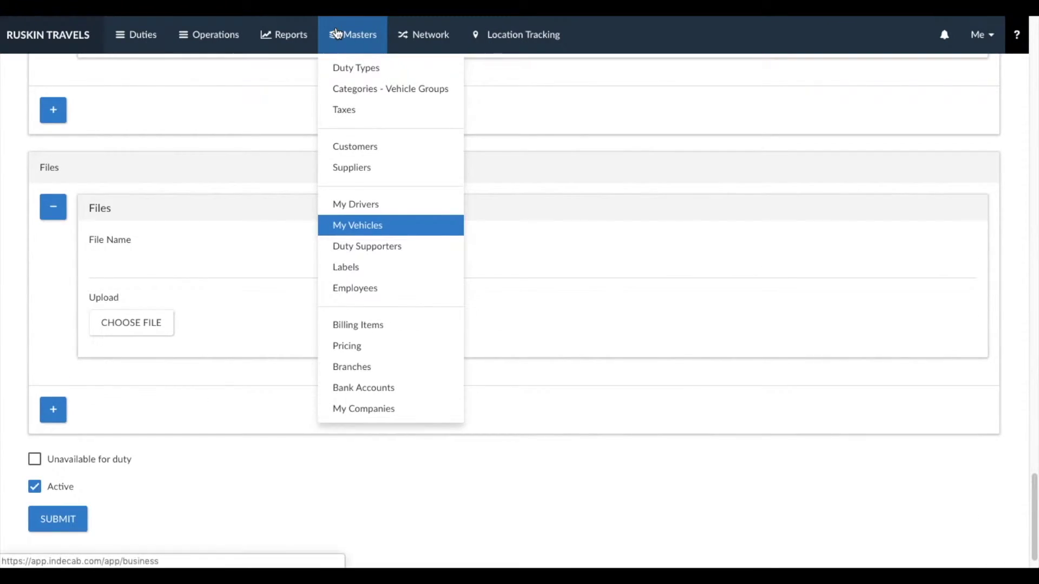
Look at the Type choices on a new Duty Supporter form, then switch to the empty Labels list
{"action": "left_click", "coordinate": [382, 254]}
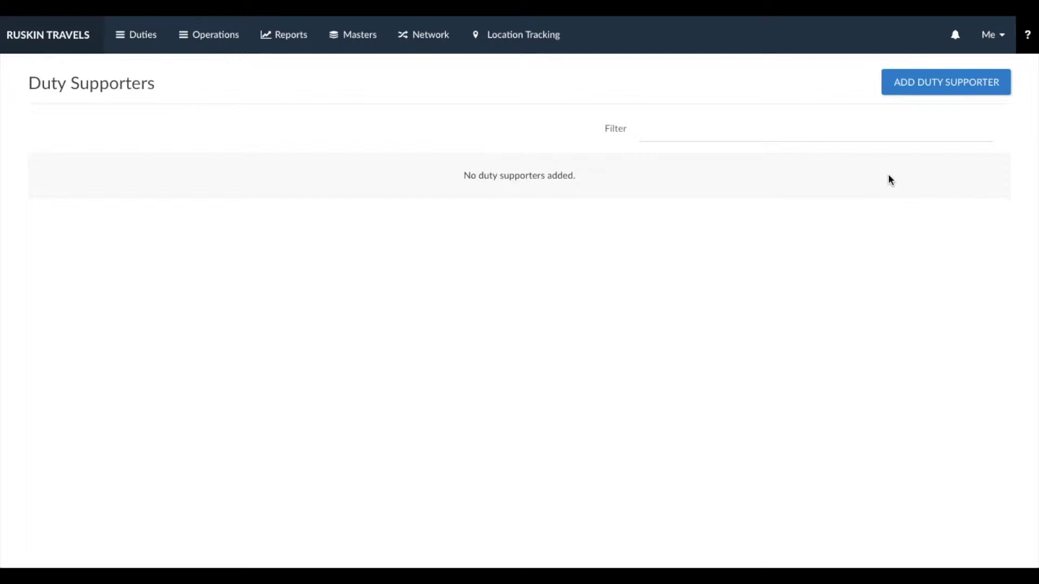
{"action": "left_click", "coordinate": [923, 96]}
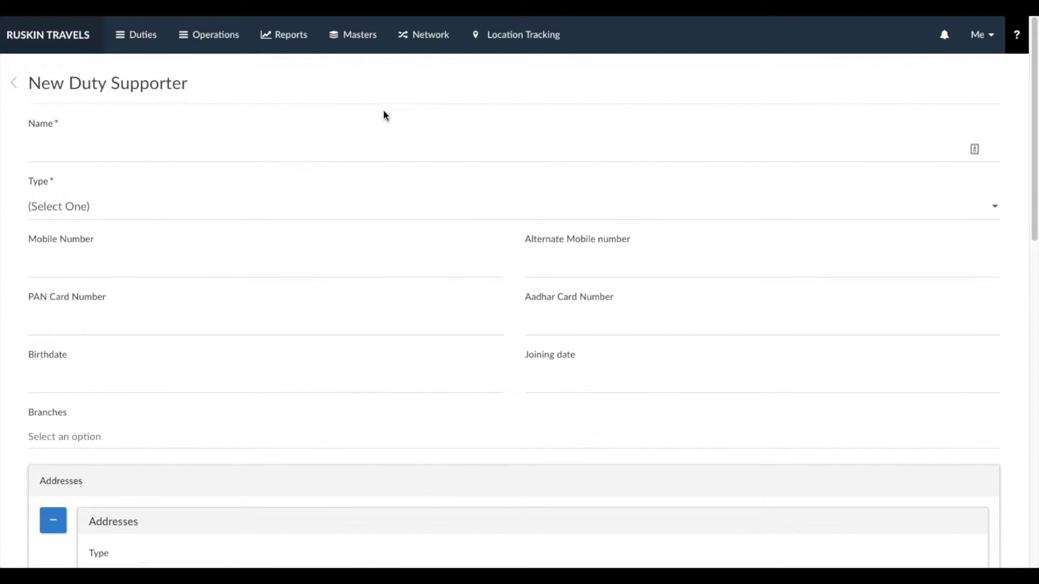
{"action": "left_click", "coordinate": [113, 206]}
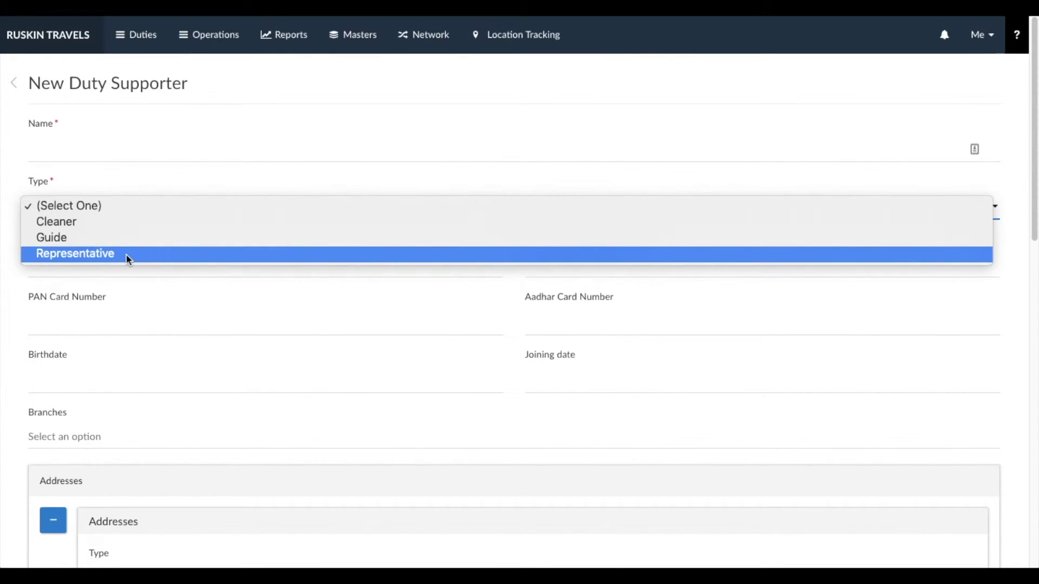
{"action": "left_click", "coordinate": [16, 146]}
{"action": "left_click", "coordinate": [343, 36]}
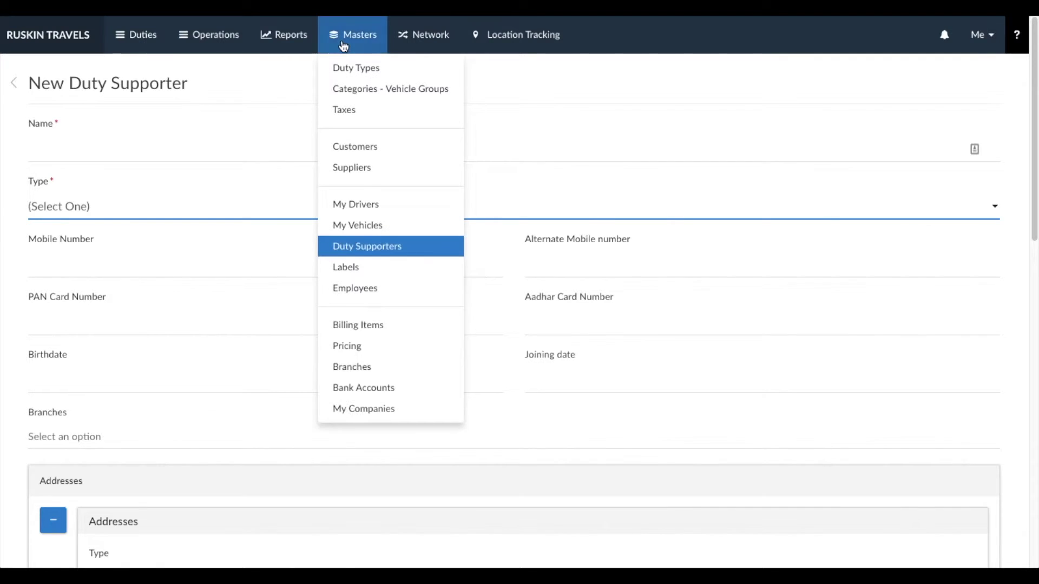
{"action": "left_click", "coordinate": [357, 268]}
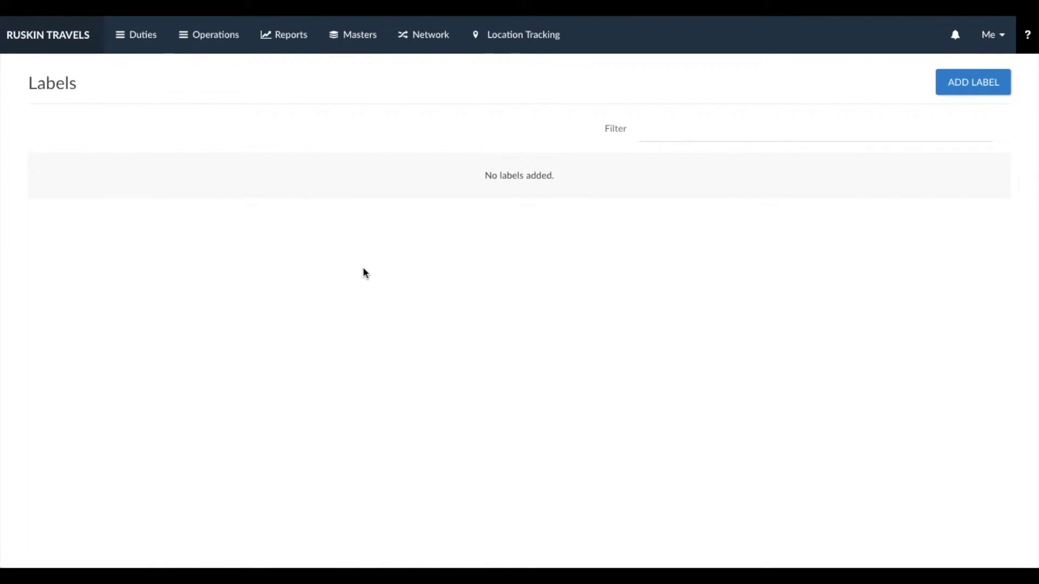
Create a label named 'VIP' with the colour Red and save it
{"action": "left_click", "coordinate": [946, 91]}
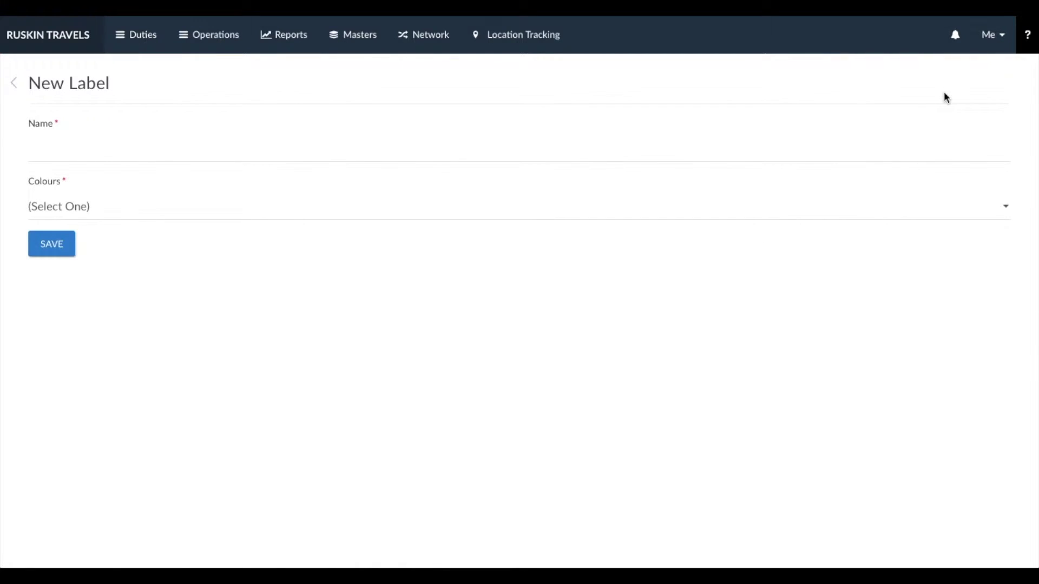
{"action": "left_click", "coordinate": [178, 145]}
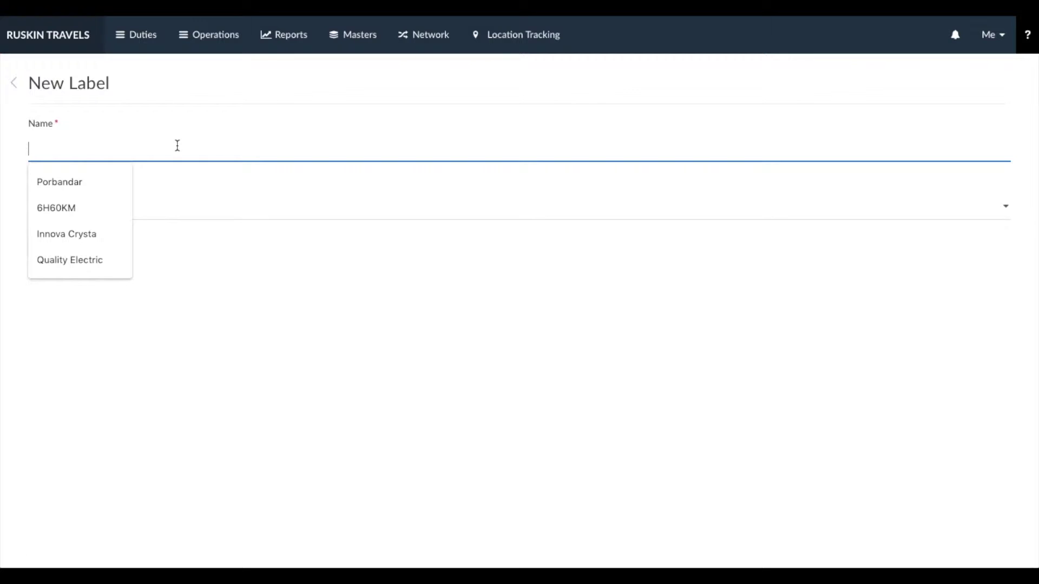
{"action": "type", "text": "VIP"}
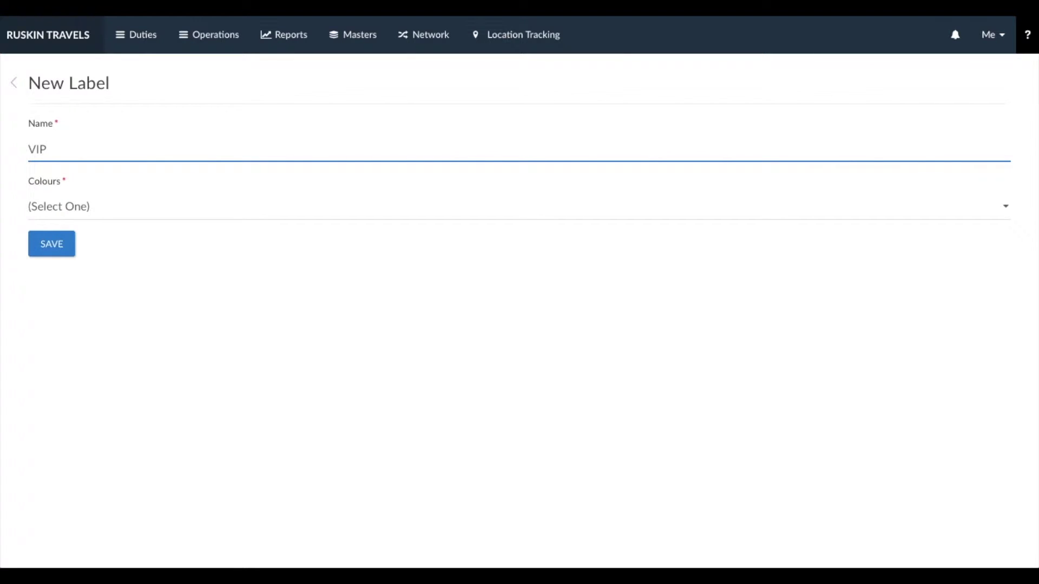
{"action": "left_click", "coordinate": [141, 208]}
{"action": "left_click", "coordinate": [137, 217]}
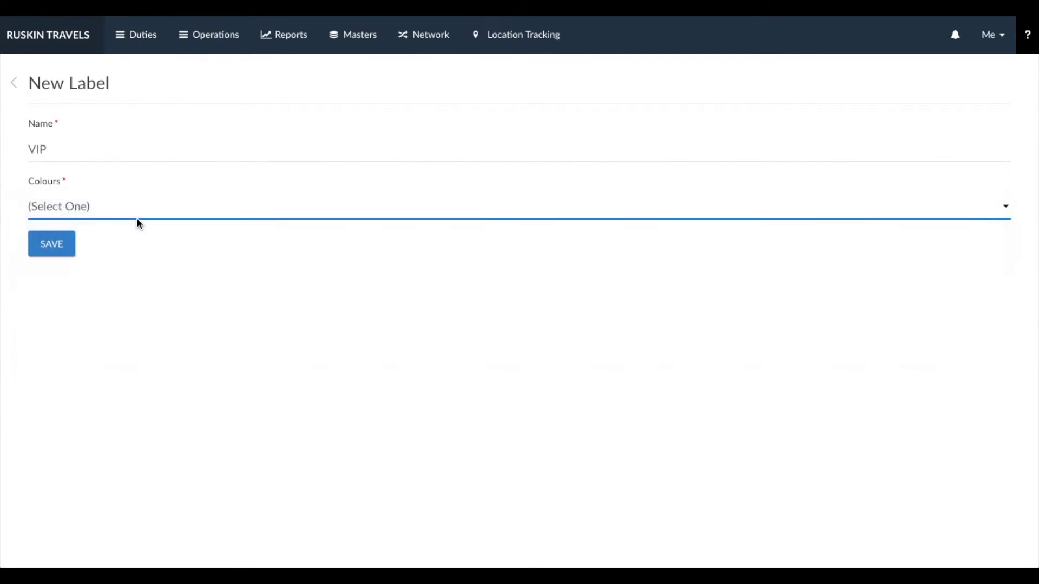
{"action": "left_click", "coordinate": [59, 243]}
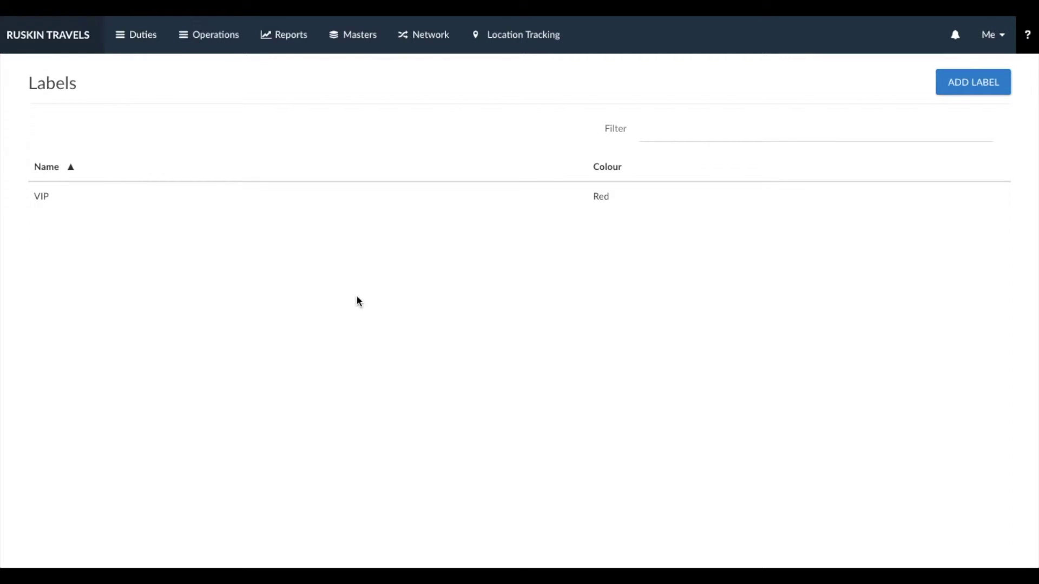
{"action": "left_click", "coordinate": [364, 38]}
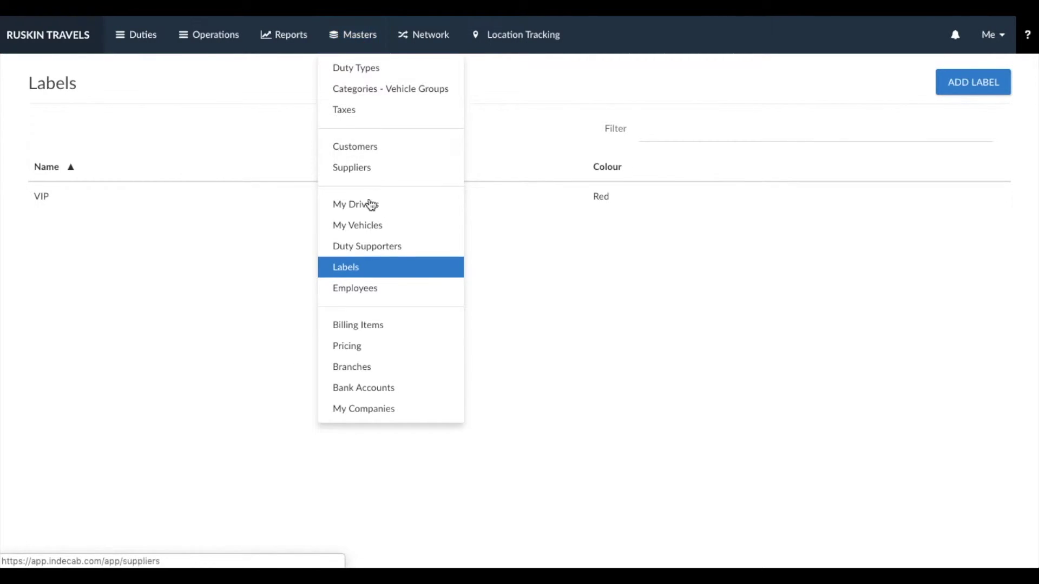
View the blank New Employee form, then return to the empty Employees list
{"action": "left_click", "coordinate": [375, 294]}
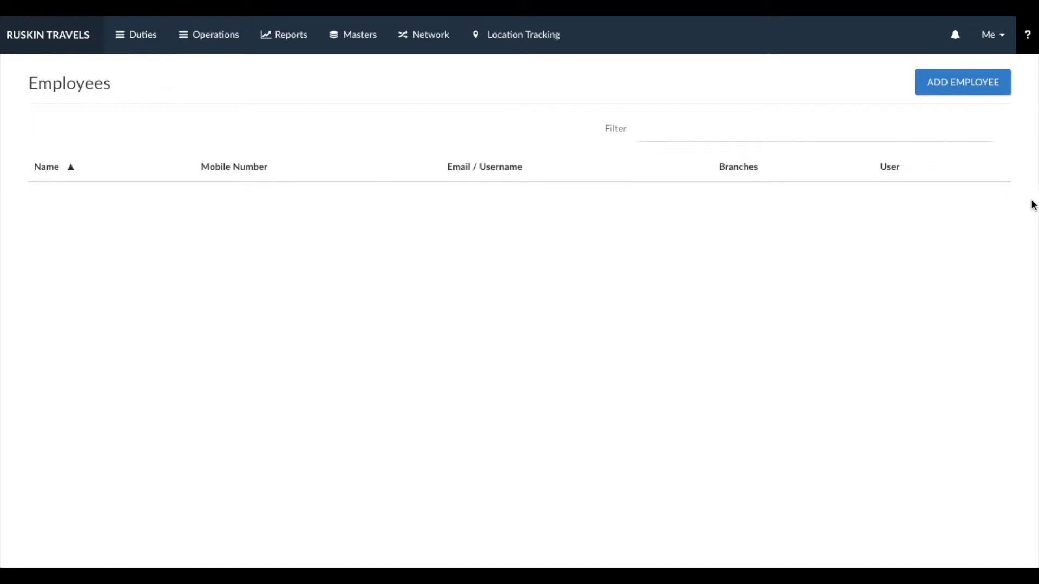
{"action": "left_click", "coordinate": [986, 82]}
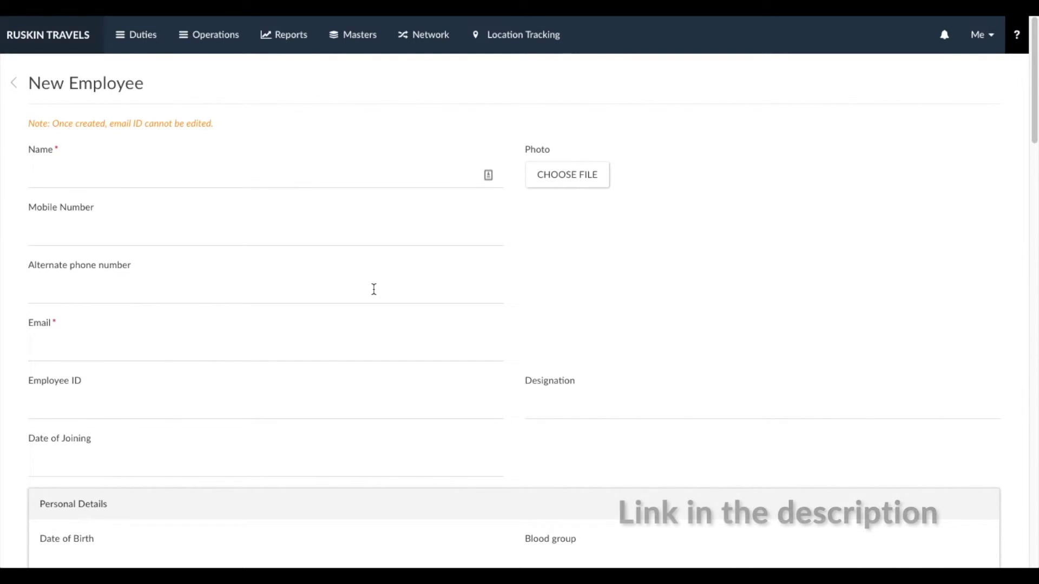
{"action": "left_click", "coordinate": [75, 91]}
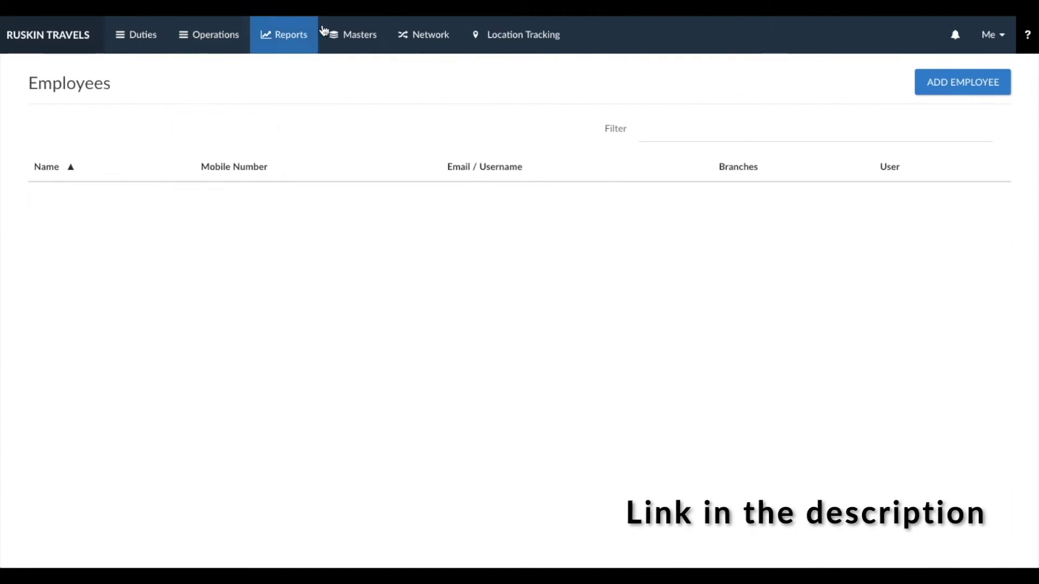
{"action": "left_click", "coordinate": [342, 38]}
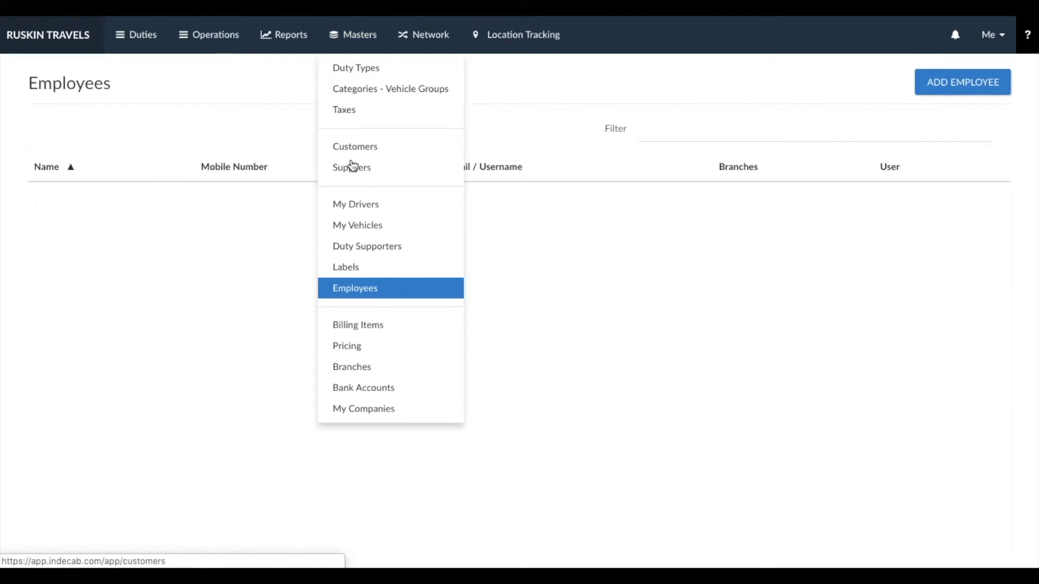
Submit a new billing item named 'State tax' with Taxable left unchecked
{"action": "left_click", "coordinate": [366, 327]}
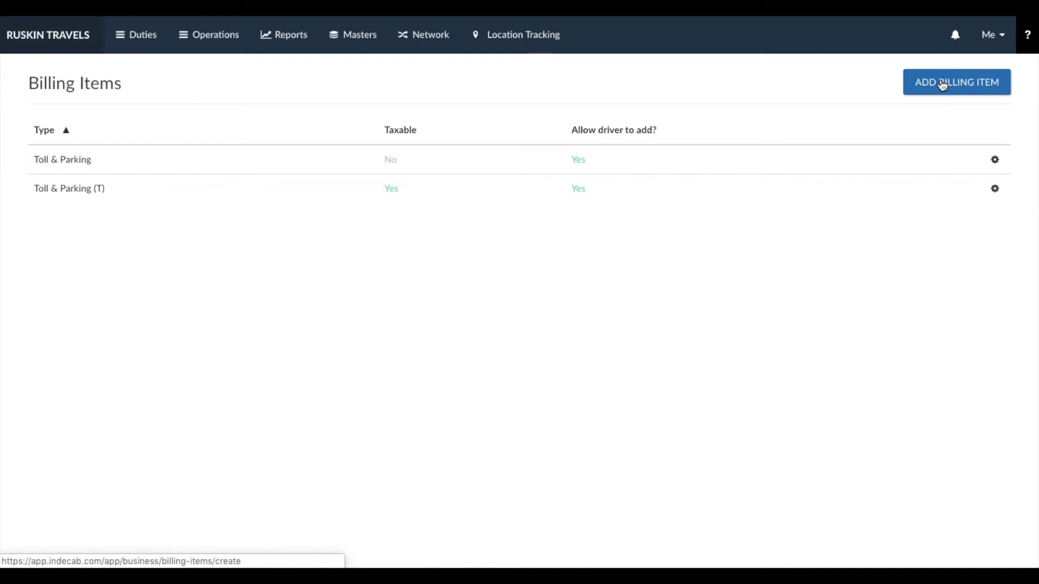
{"action": "left_click", "coordinate": [943, 83]}
{"action": "left_click", "coordinate": [132, 206]}
{"action": "type", "text": "S"}
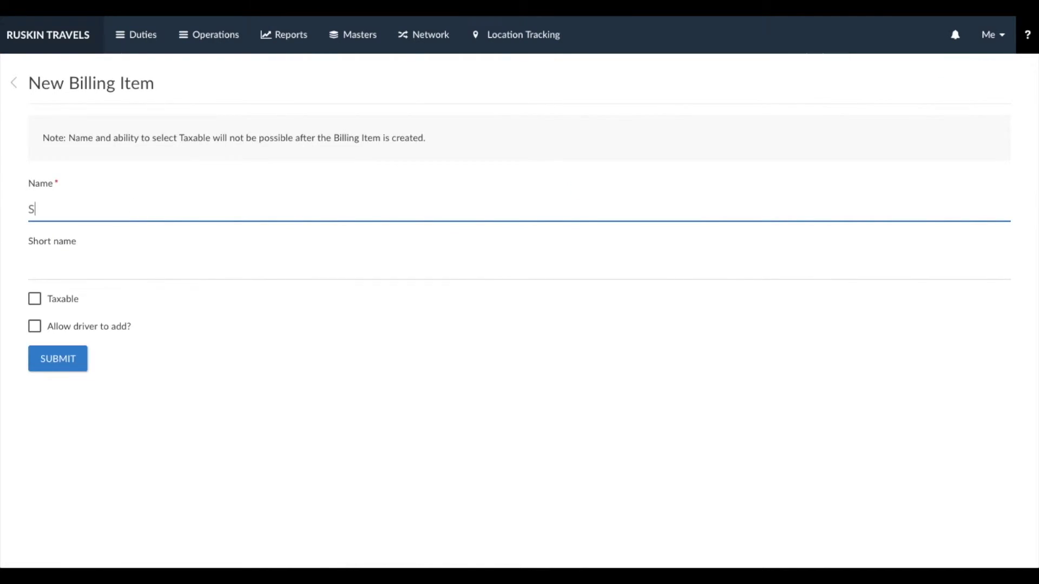
{"action": "type", "text": "tate tax"}
{"action": "left_click", "coordinate": [39, 307]}
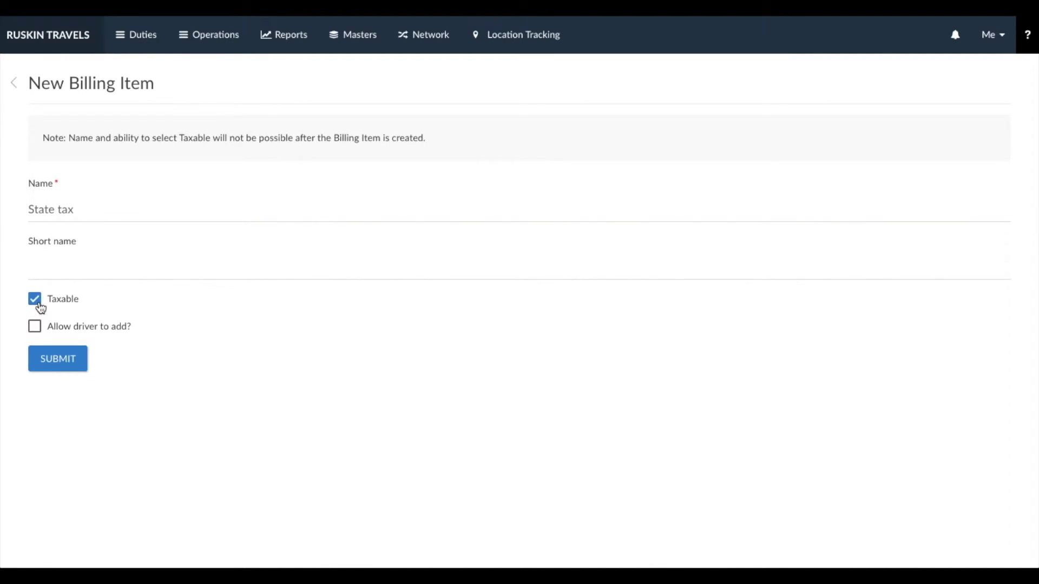
{"action": "left_click", "coordinate": [36, 303]}
{"action": "left_click", "coordinate": [46, 361]}
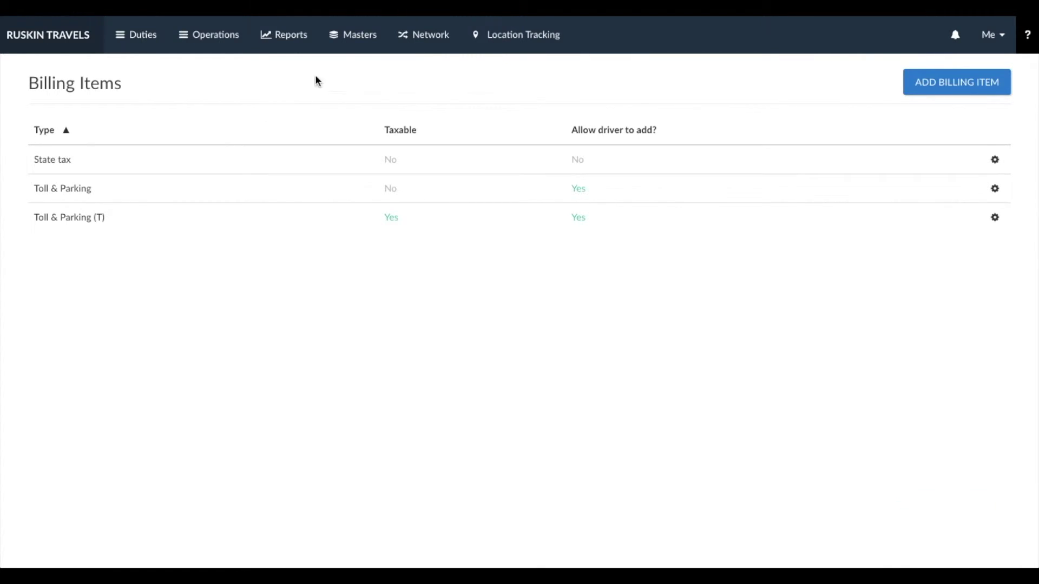
{"action": "left_click", "coordinate": [357, 46]}
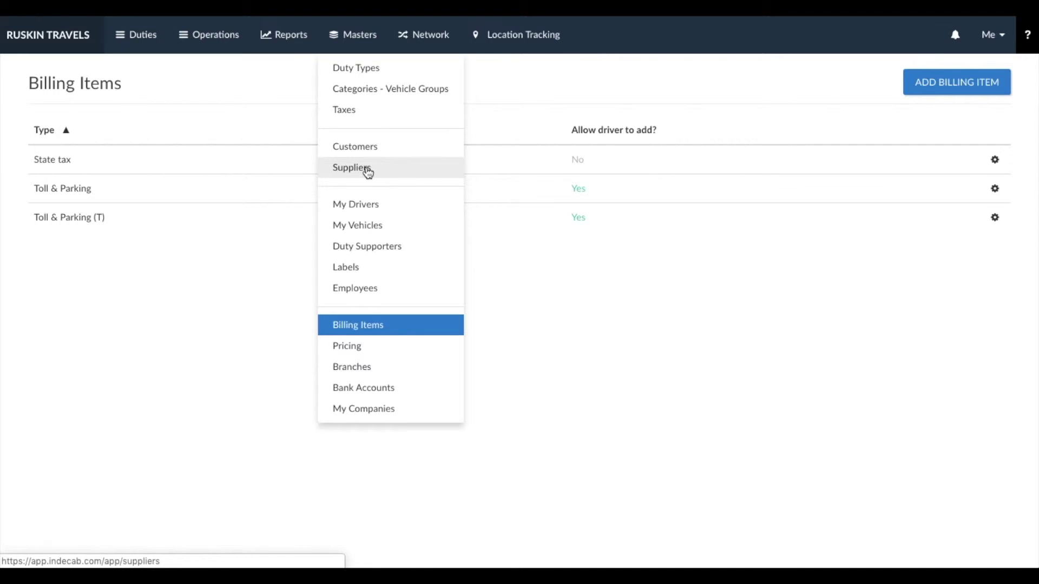
View customer pricing, then supplier pricing, then go to the empty Branches list
{"action": "left_click", "coordinate": [359, 352]}
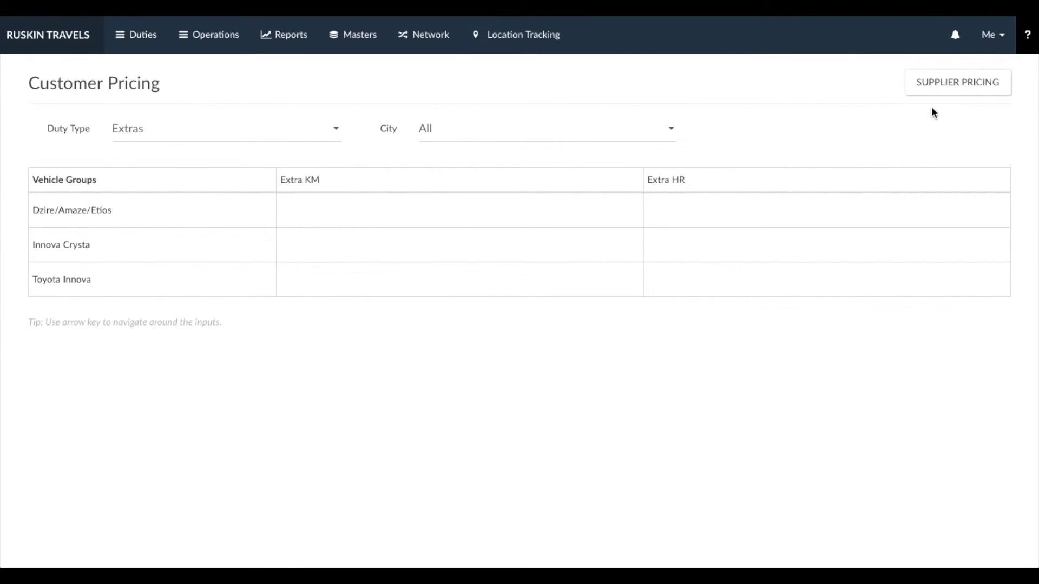
{"action": "left_click", "coordinate": [944, 84]}
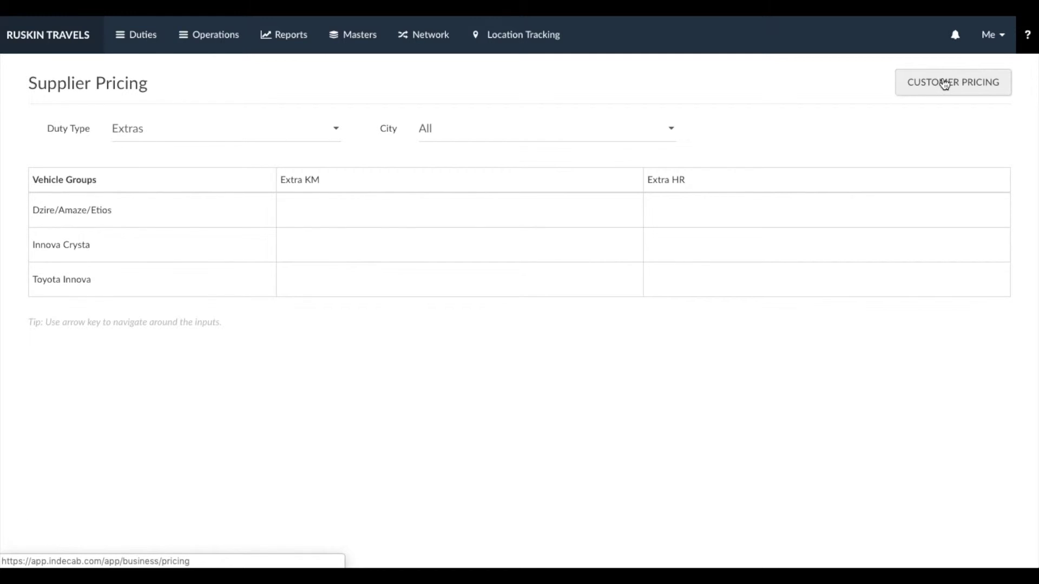
{"action": "left_click", "coordinate": [353, 34]}
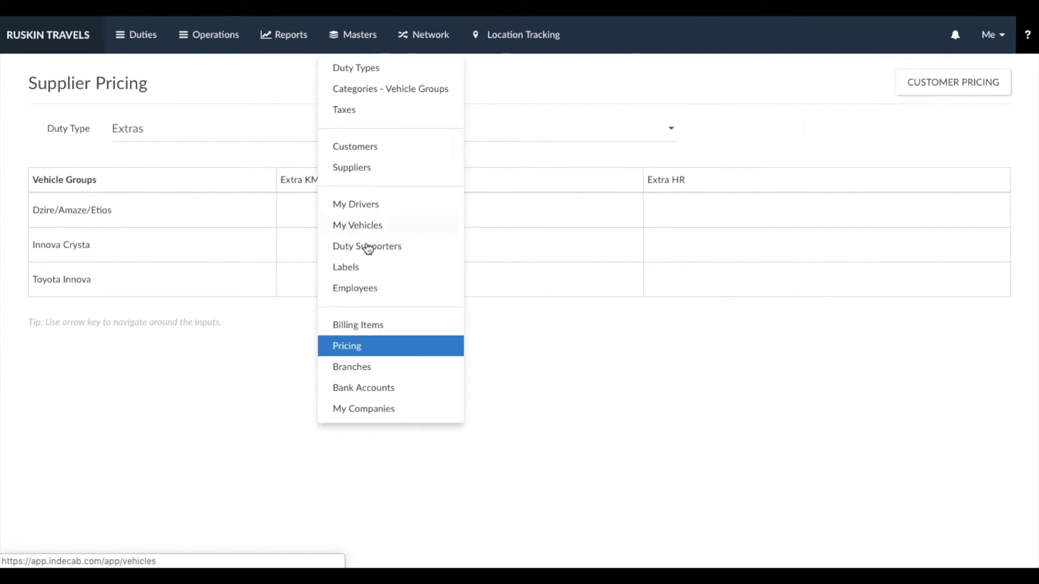
{"action": "left_click", "coordinate": [341, 367]}
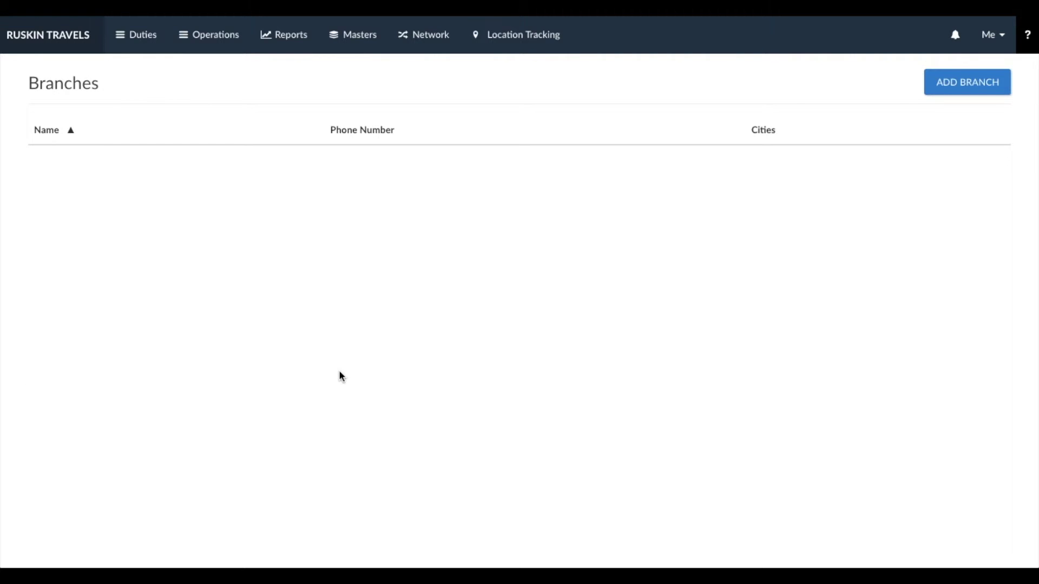
Open a blank New Branch form and scroll down to its address and city of operations fields
{"action": "left_click", "coordinate": [949, 83]}
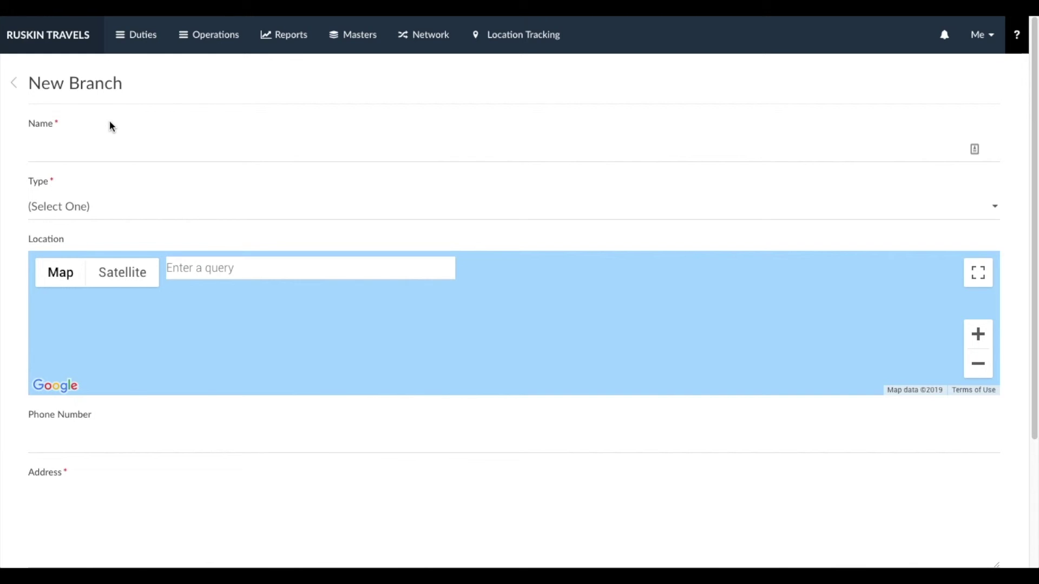
{"action": "scroll", "coordinate": [82, 125], "scroll_direction": "down", "scroll_amount": 2}
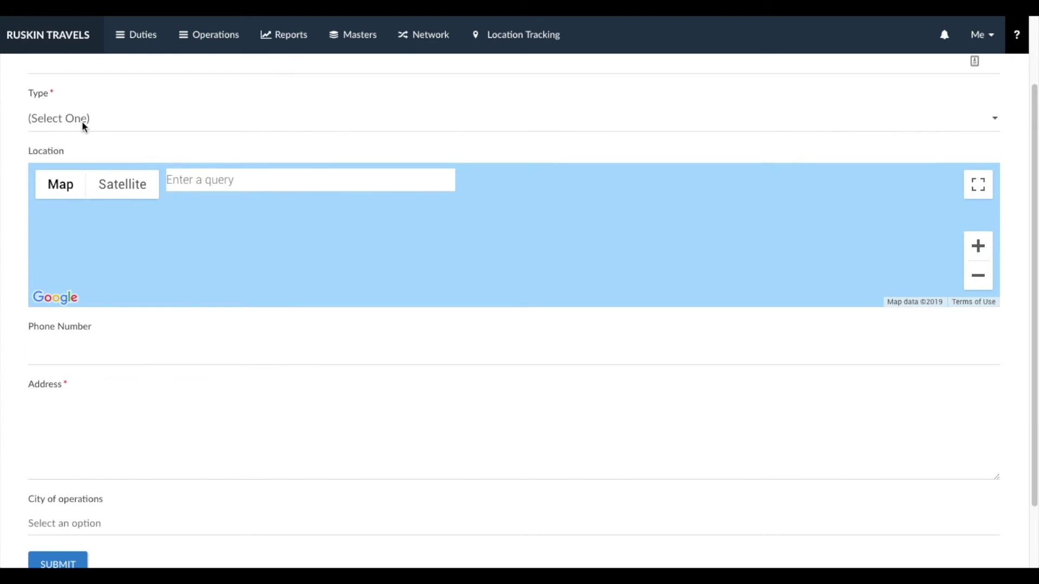
{"action": "left_click", "coordinate": [350, 43]}
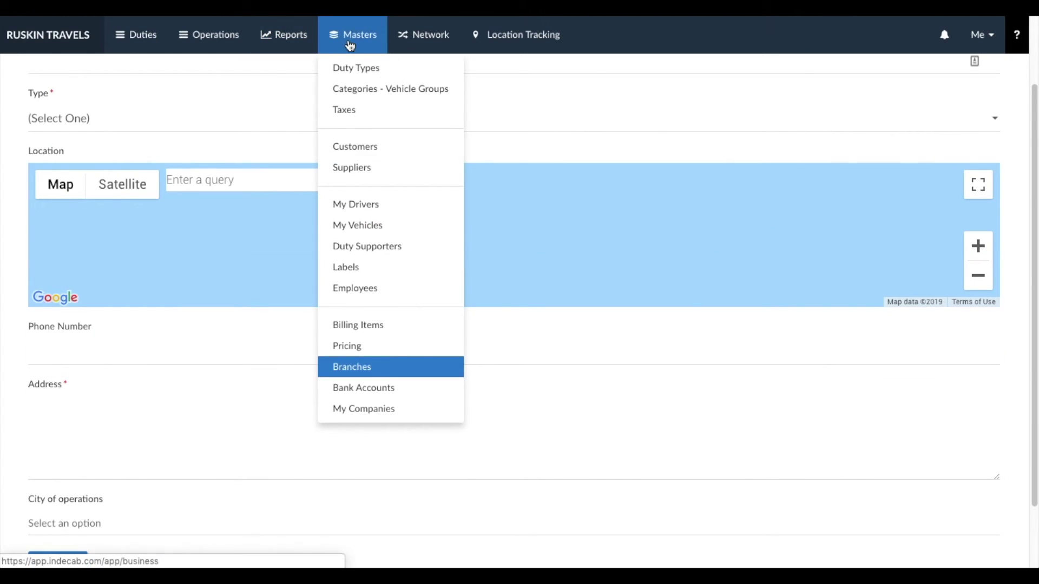
Go to the Bank Accounts list, which has no accounts, and peek at the operations menu
{"action": "left_click", "coordinate": [358, 389]}
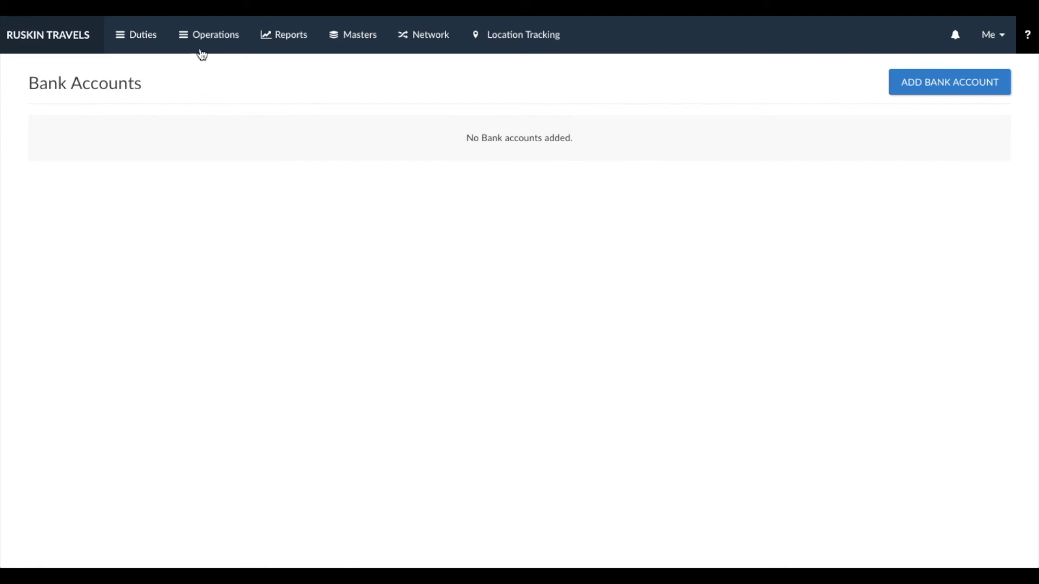
{"action": "left_click", "coordinate": [209, 34]}
{"action": "mouse_move", "coordinate": [383, 32]}
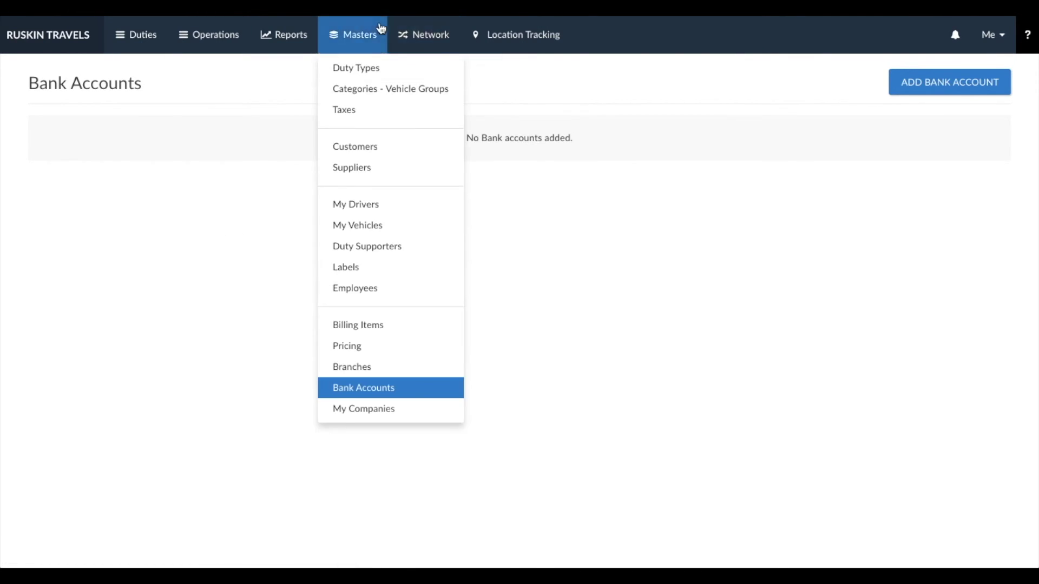
View My Companies, showing Ruskin Travels as the single primary company
{"action": "left_click", "coordinate": [359, 409]}
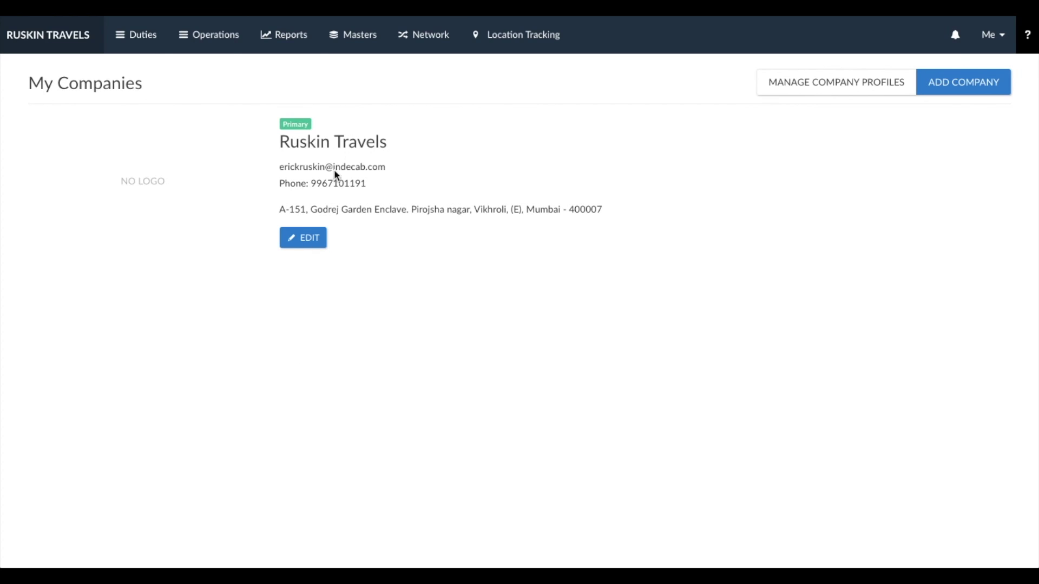
{"action": "left_click", "coordinate": [353, 34]}
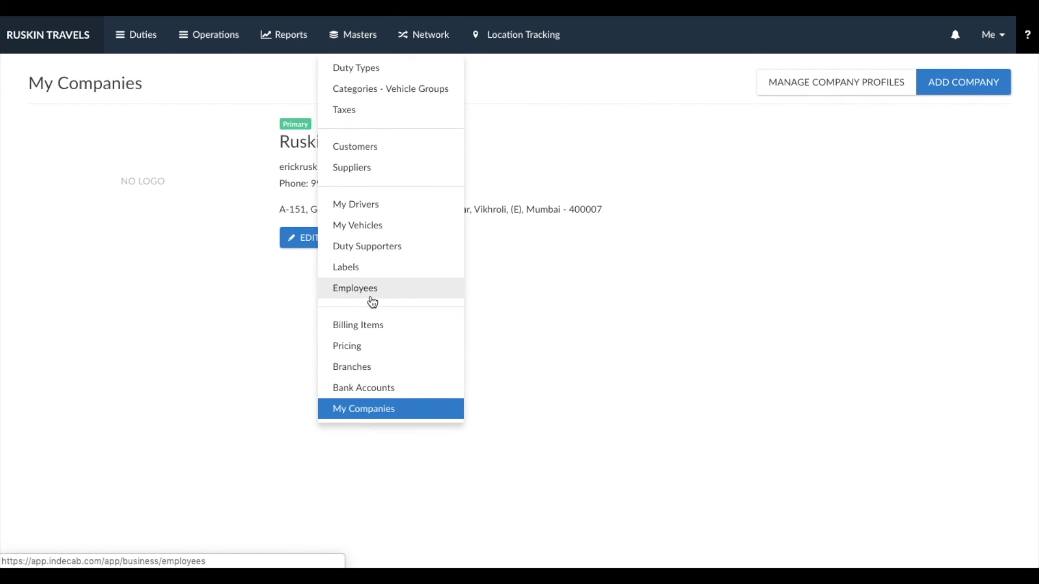